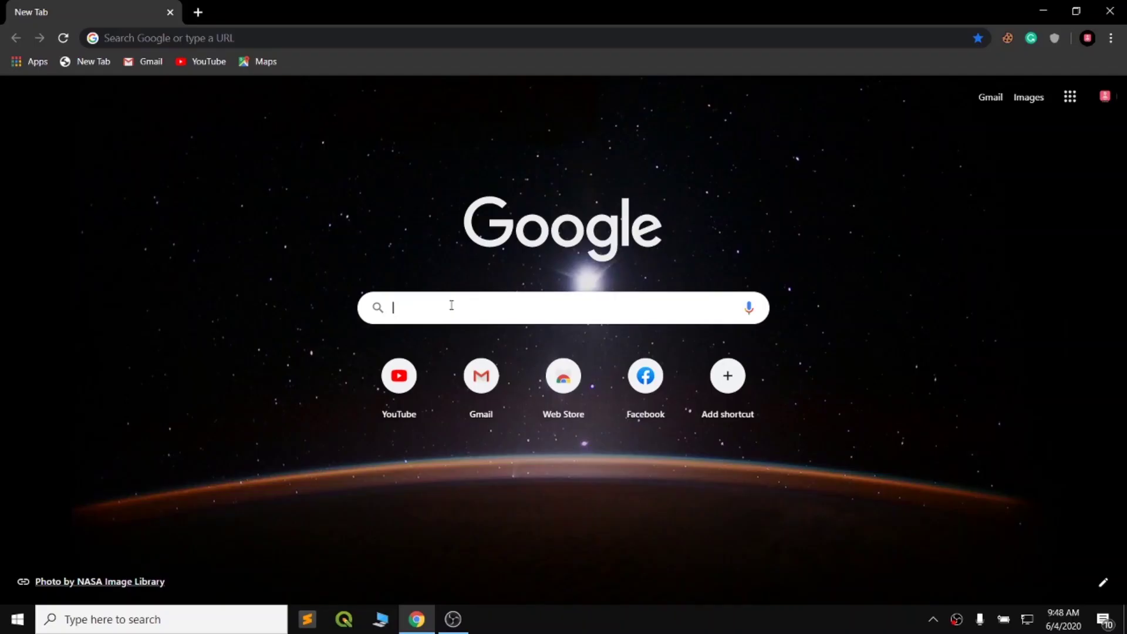
Step: Search Google for NEA and open the NEA Self Meter Reading portal in a new tab
text(NEA)
key(Return)
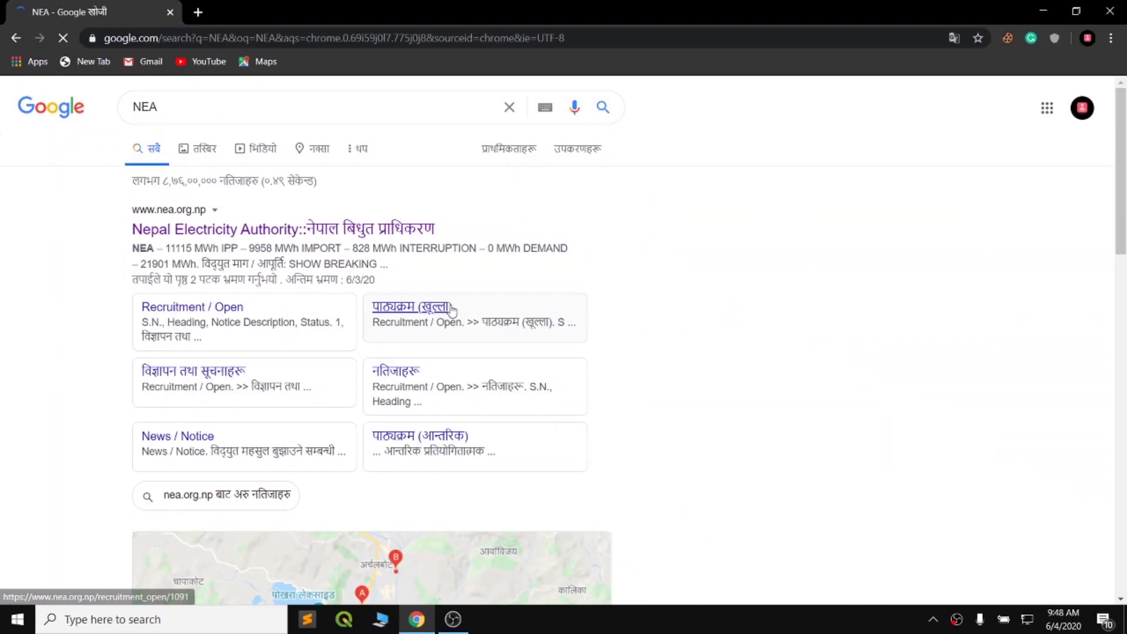
click(306, 224)
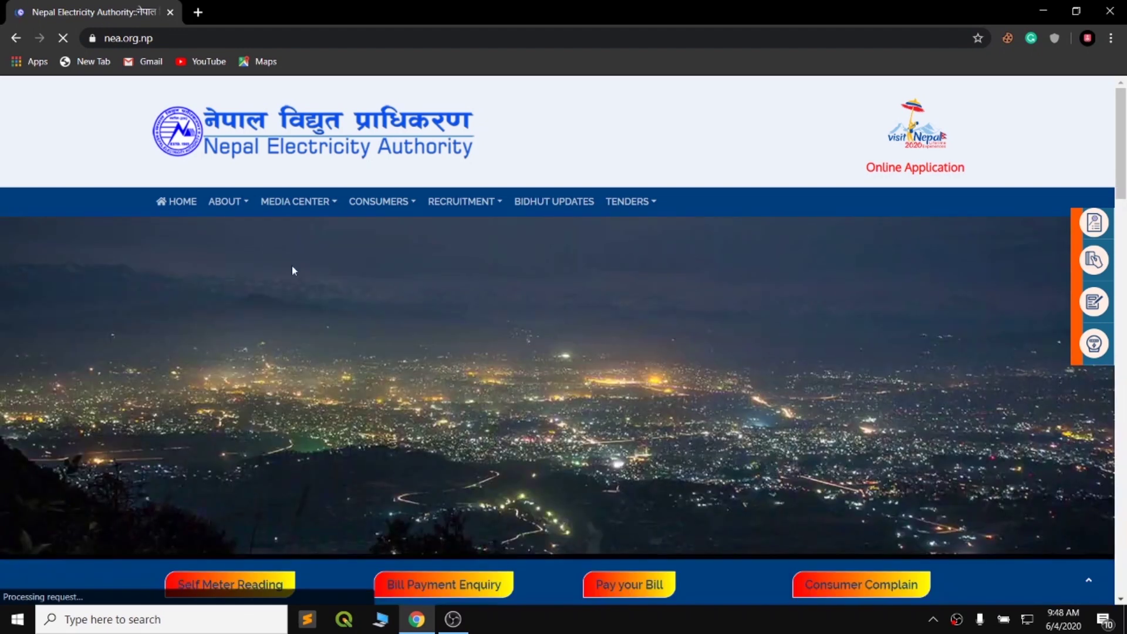
scroll(241, 380, down, 3)
click(237, 442)
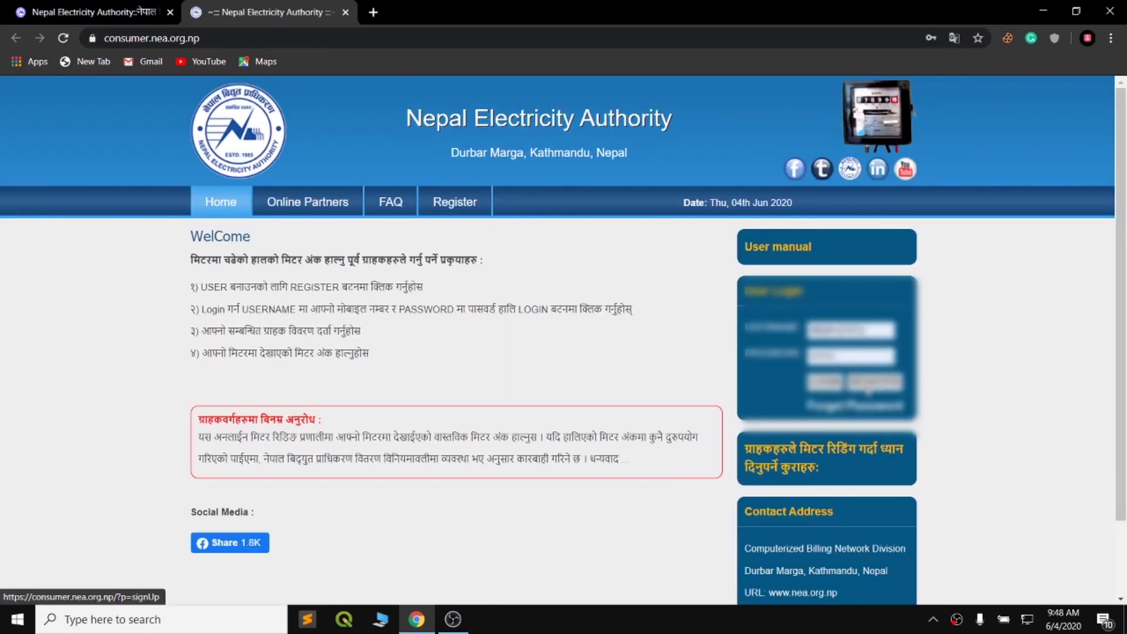
Step: Open the Consumer Registration Form and fill in the consumer name and email from saved suggestions
click(455, 202)
click(386, 271)
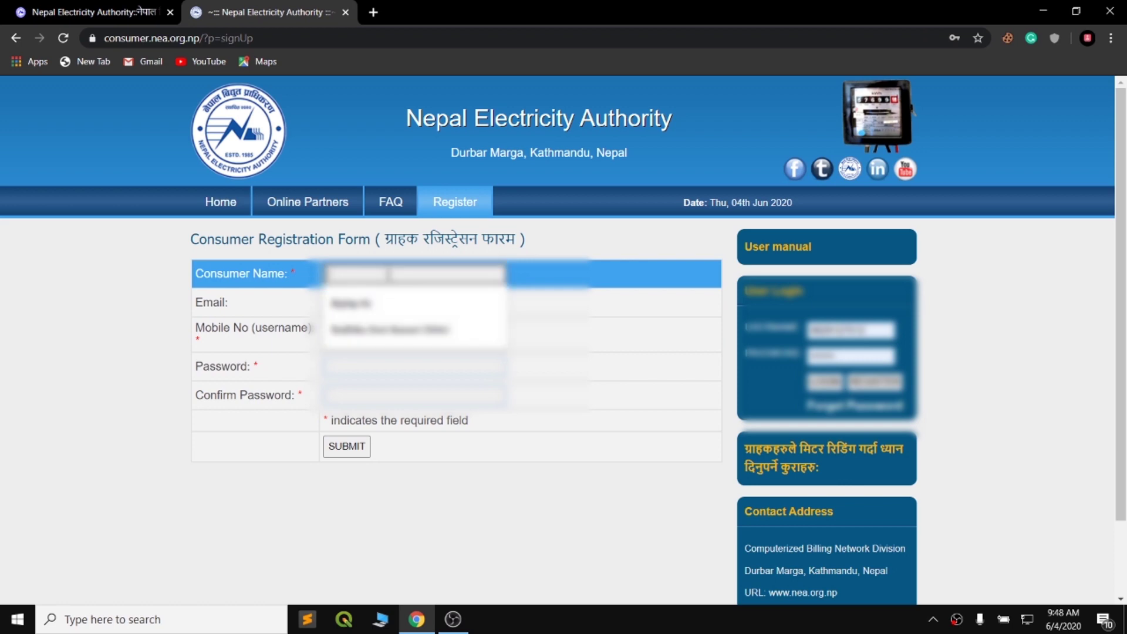
click(410, 310)
click(410, 310)
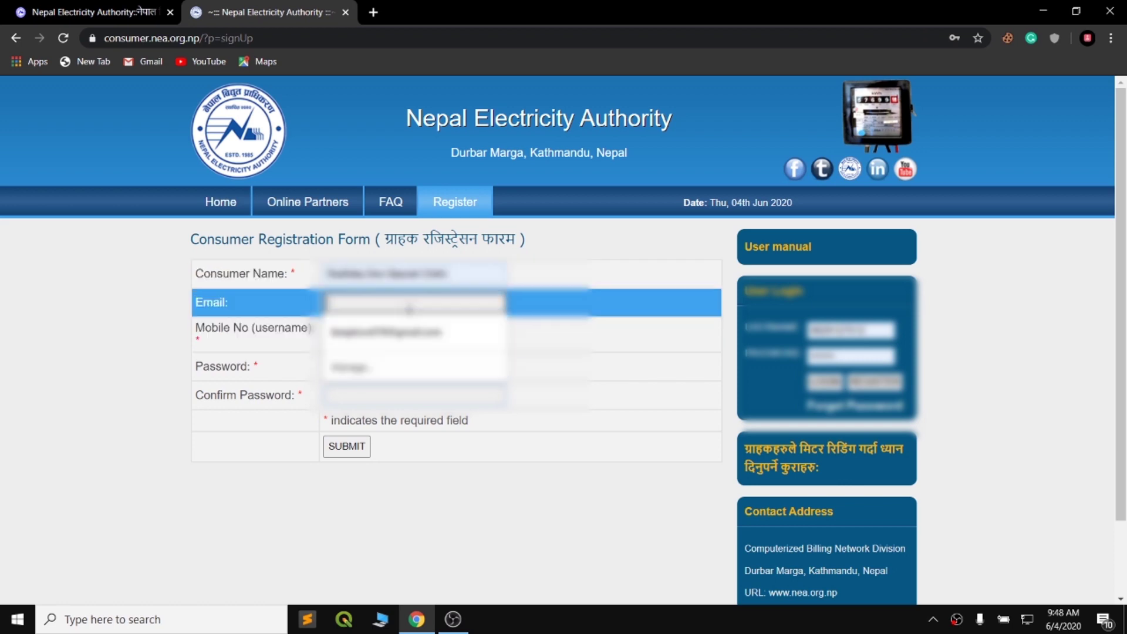
text(sh)
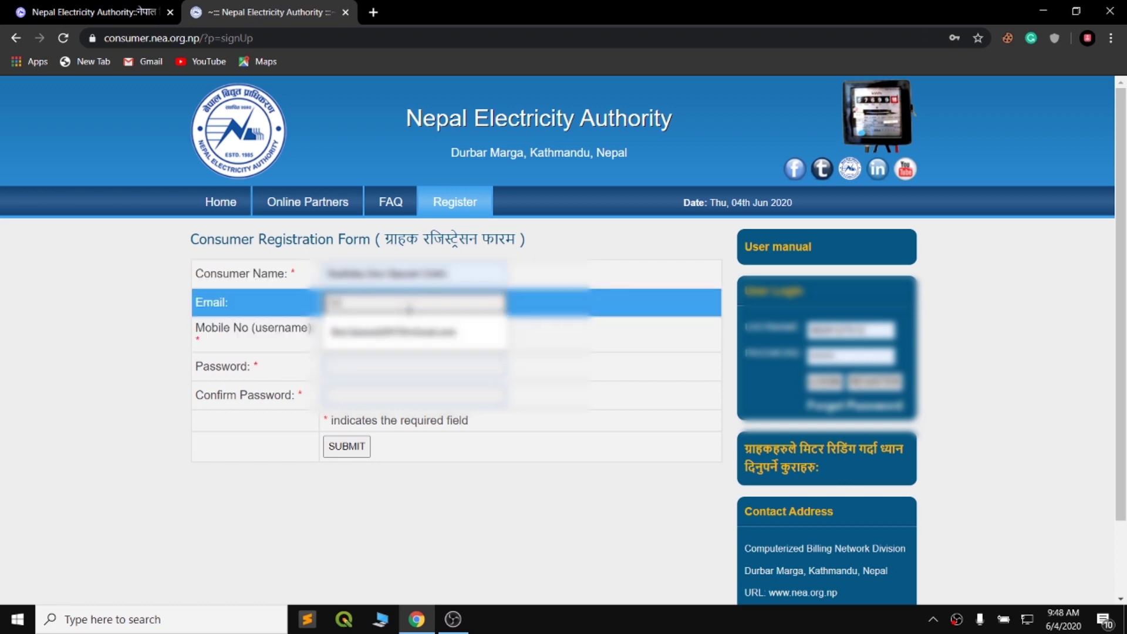
click(409, 331)
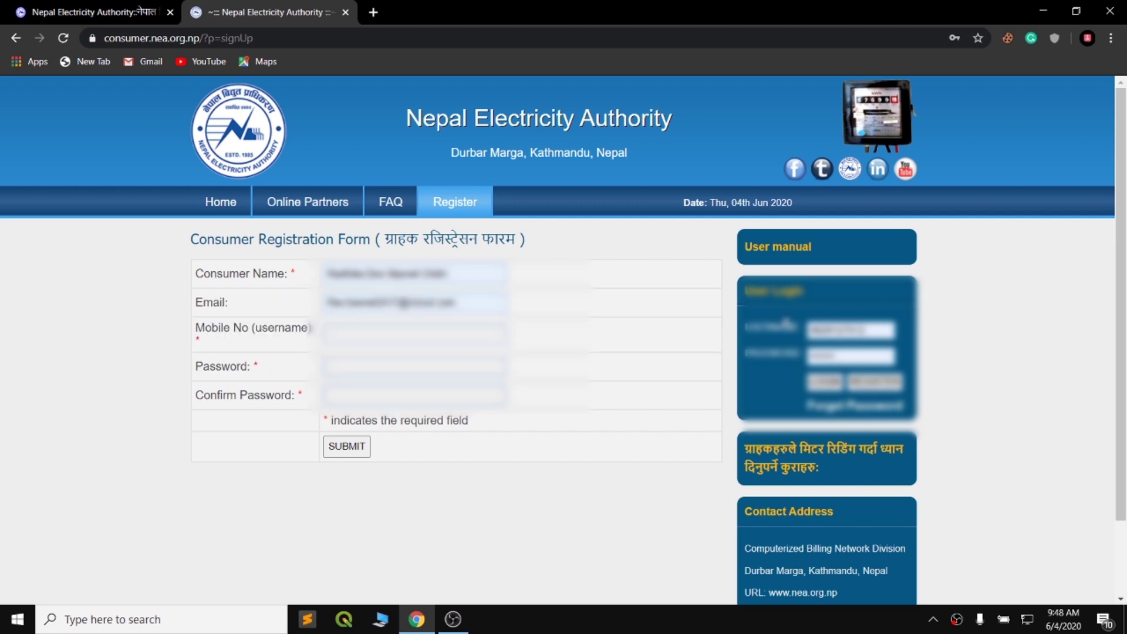
Step: Enter the mobile number, password and password confirmation, then submit the registration
click(476, 334)
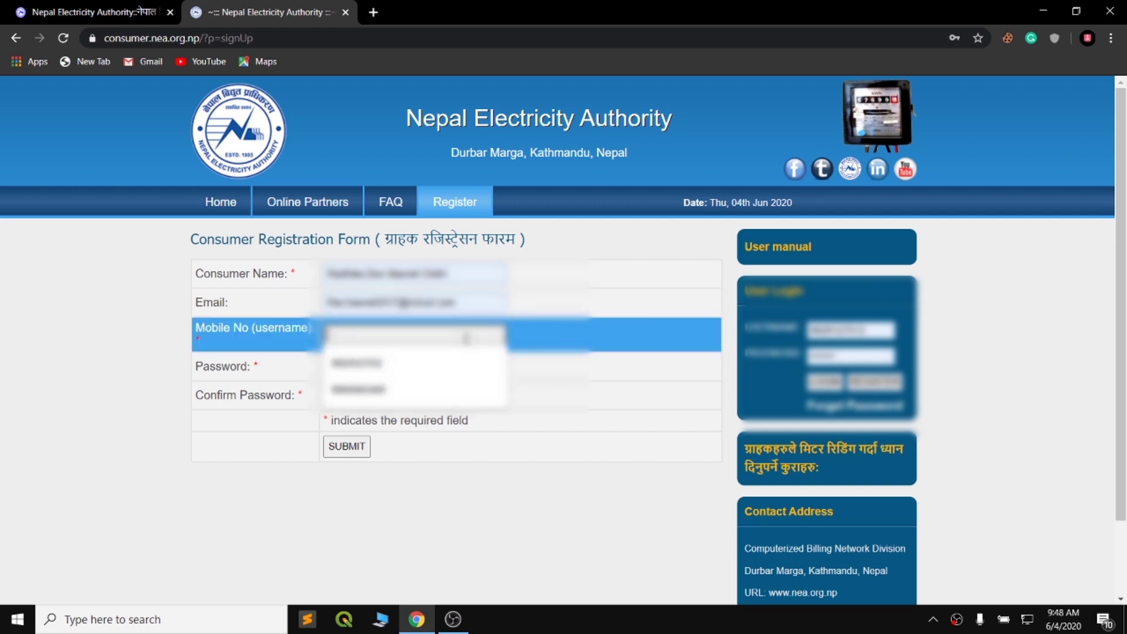
click(414, 366)
click(395, 368)
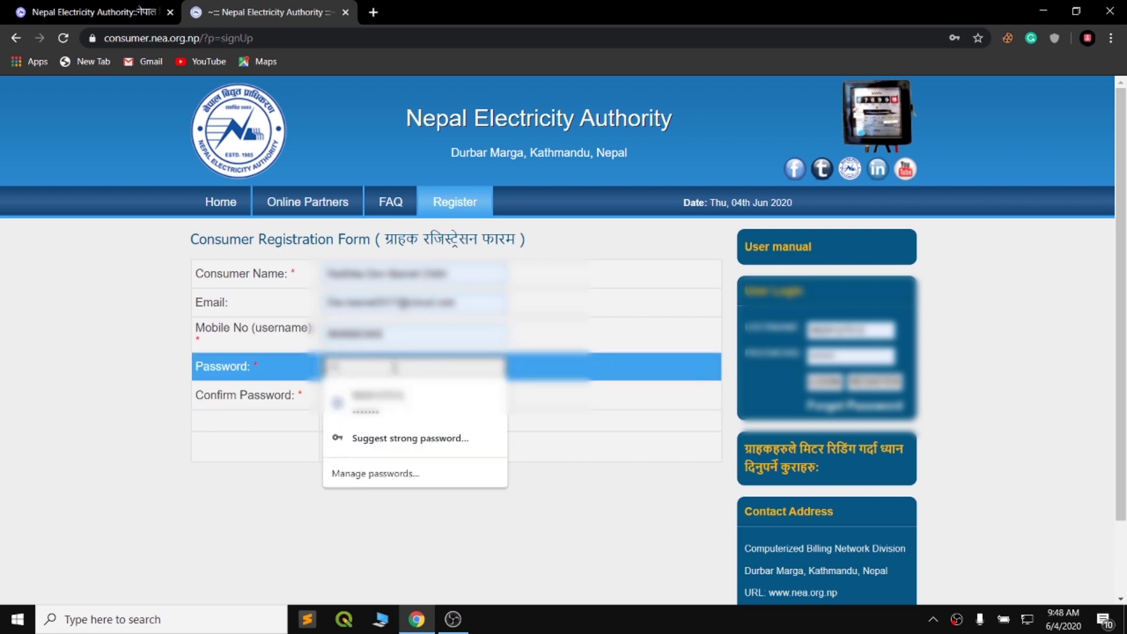
text(••)
click(407, 387)
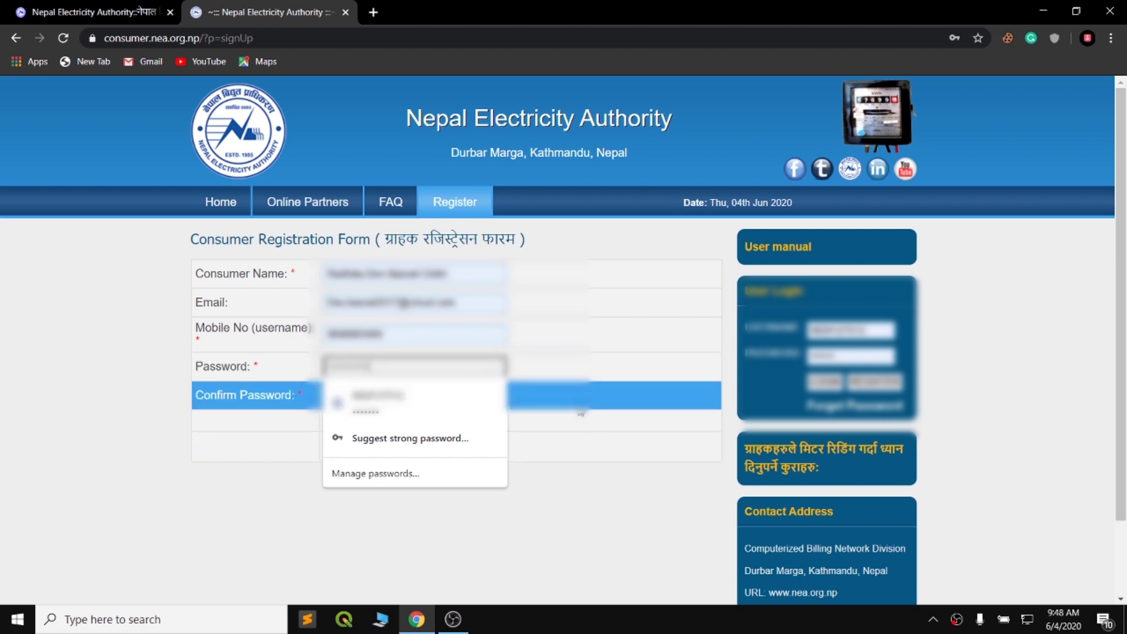
text(•)
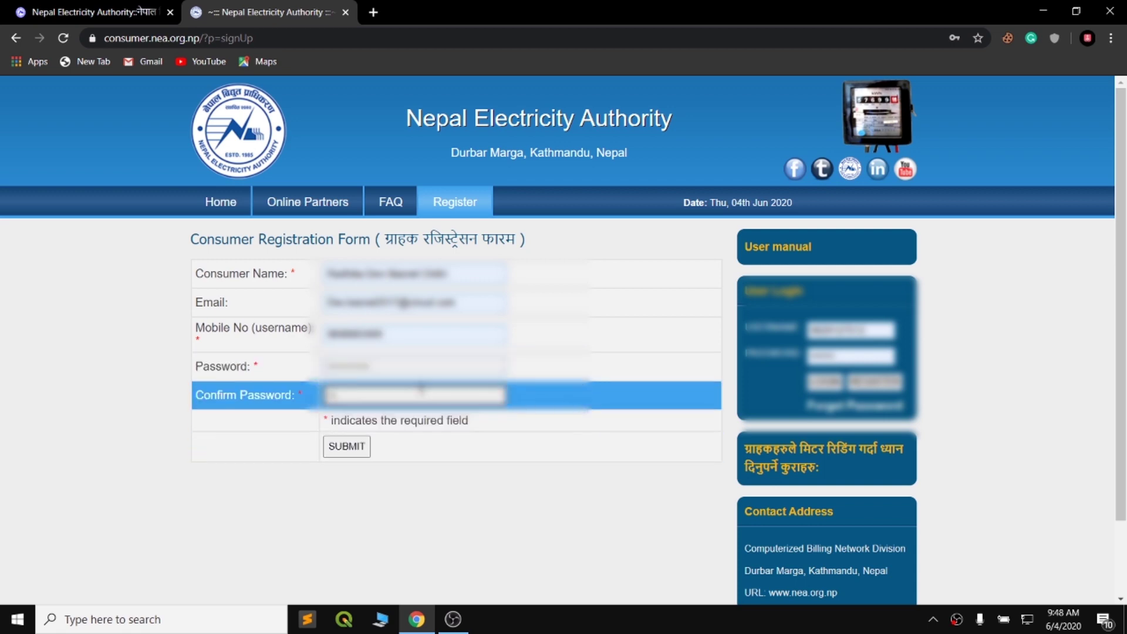
text(••)
click(357, 451)
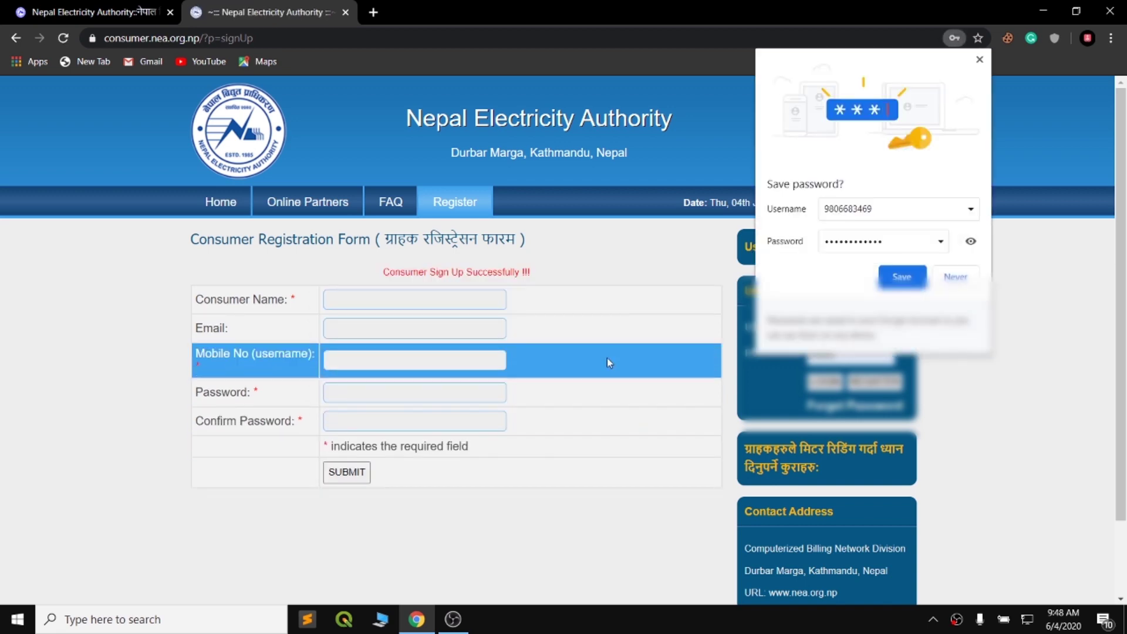
Step: Decline saving the password and log in with the registered mobile number and password
click(946, 283)
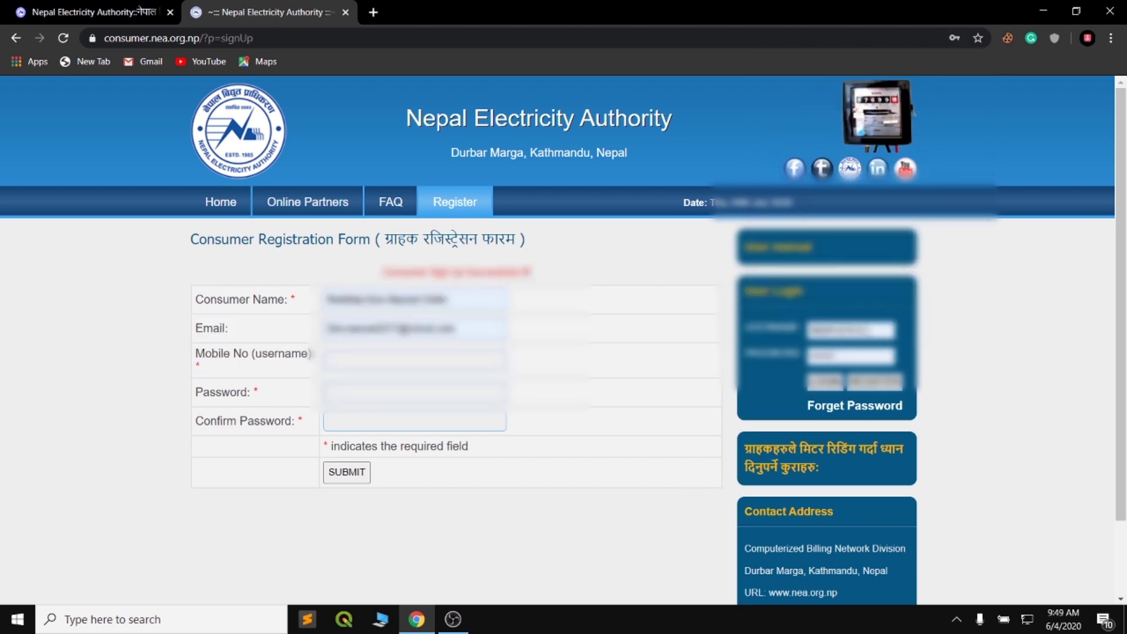
click(863, 328)
text(98)
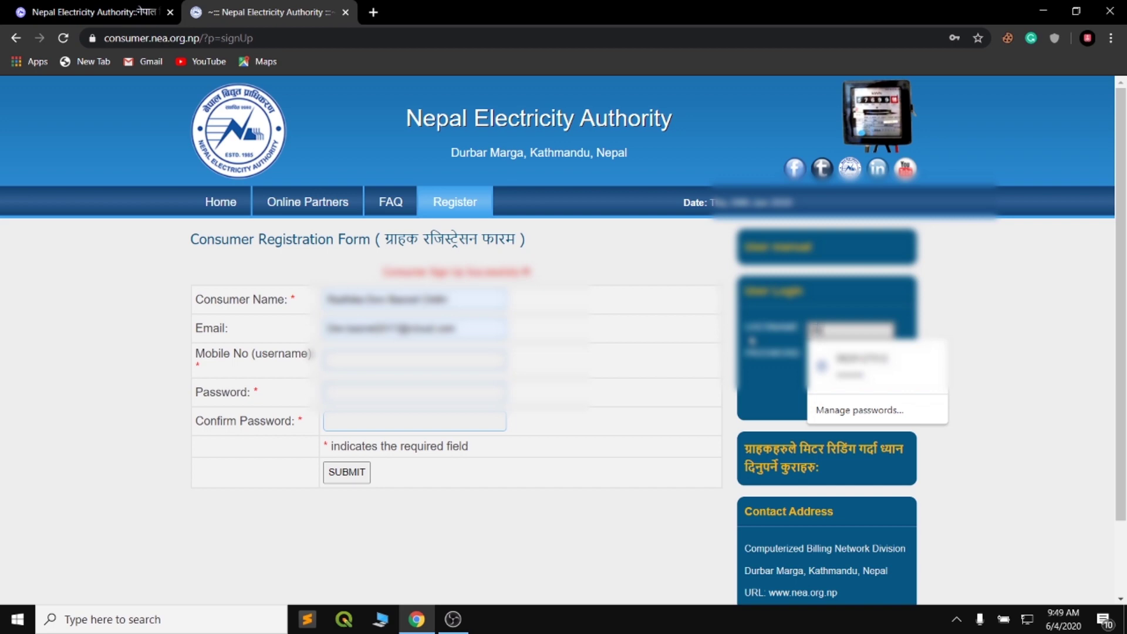
text(41234)
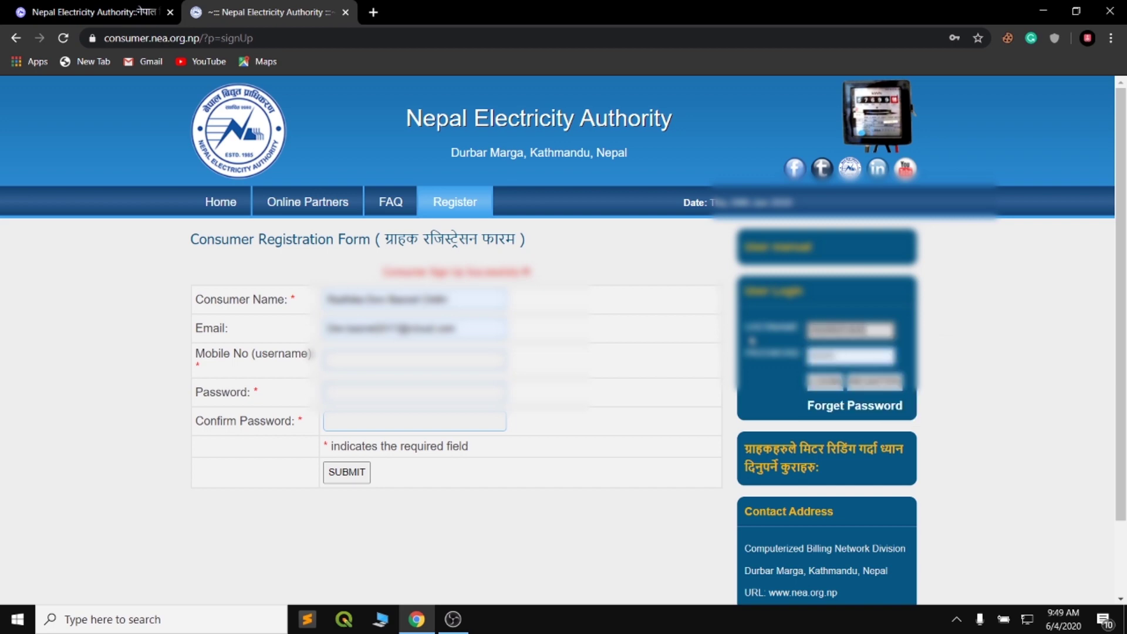
click(843, 358)
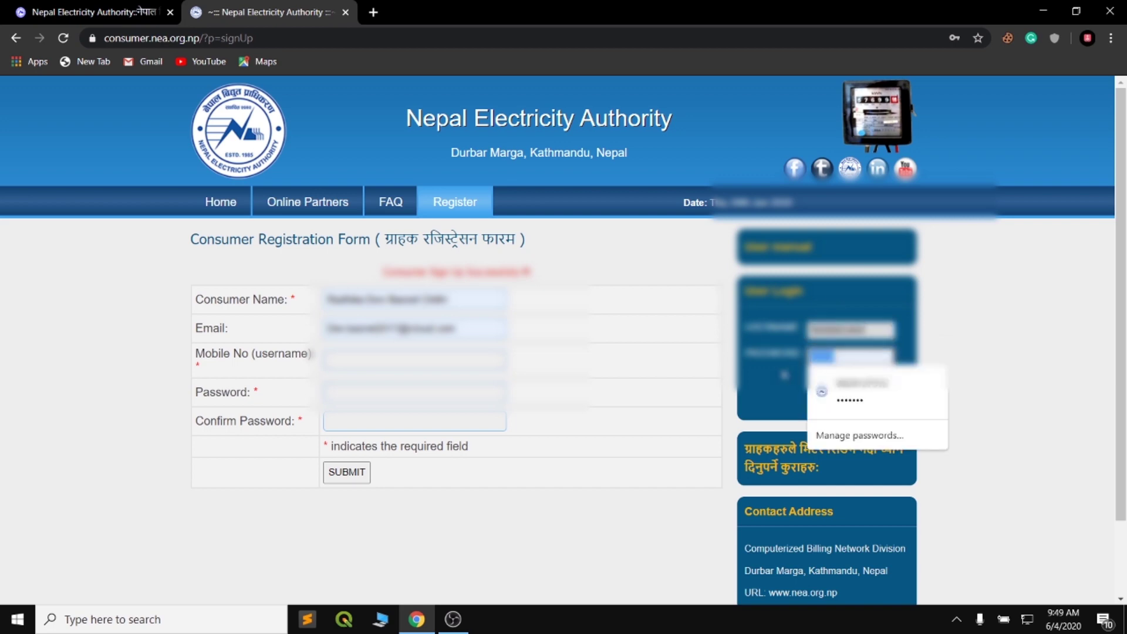
text(1)
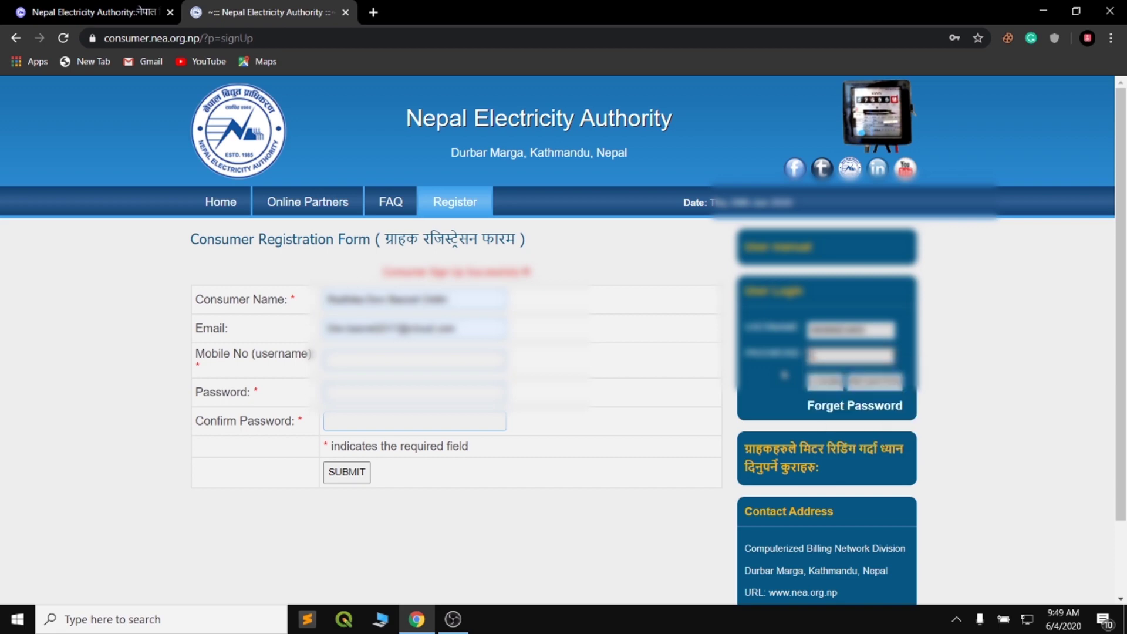
text(23456789)
click(836, 385)
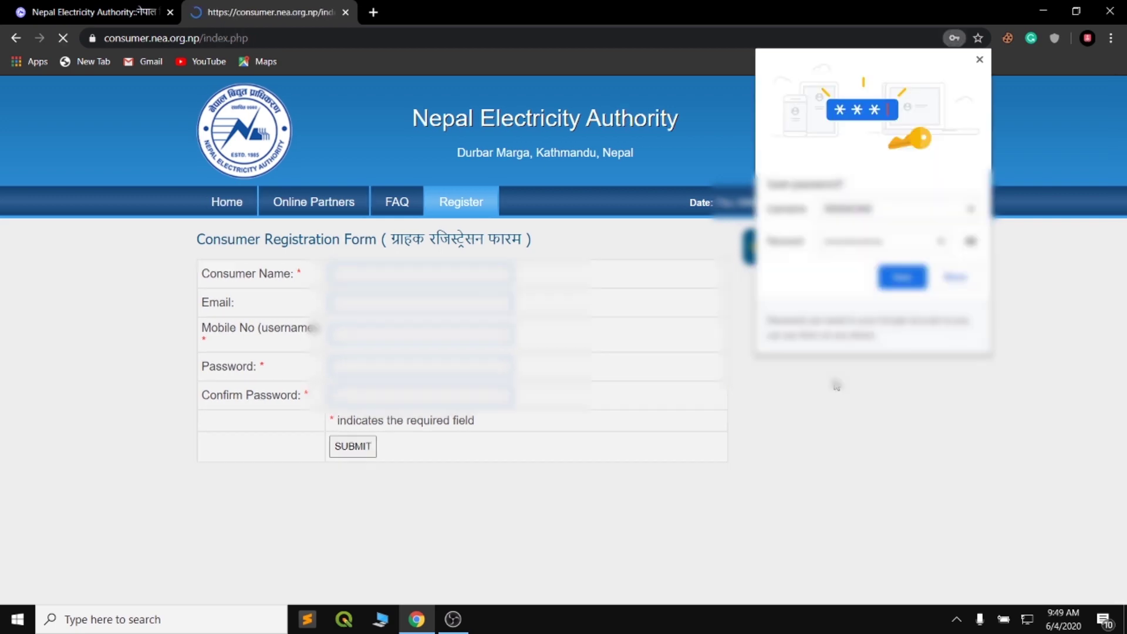
click(911, 281)
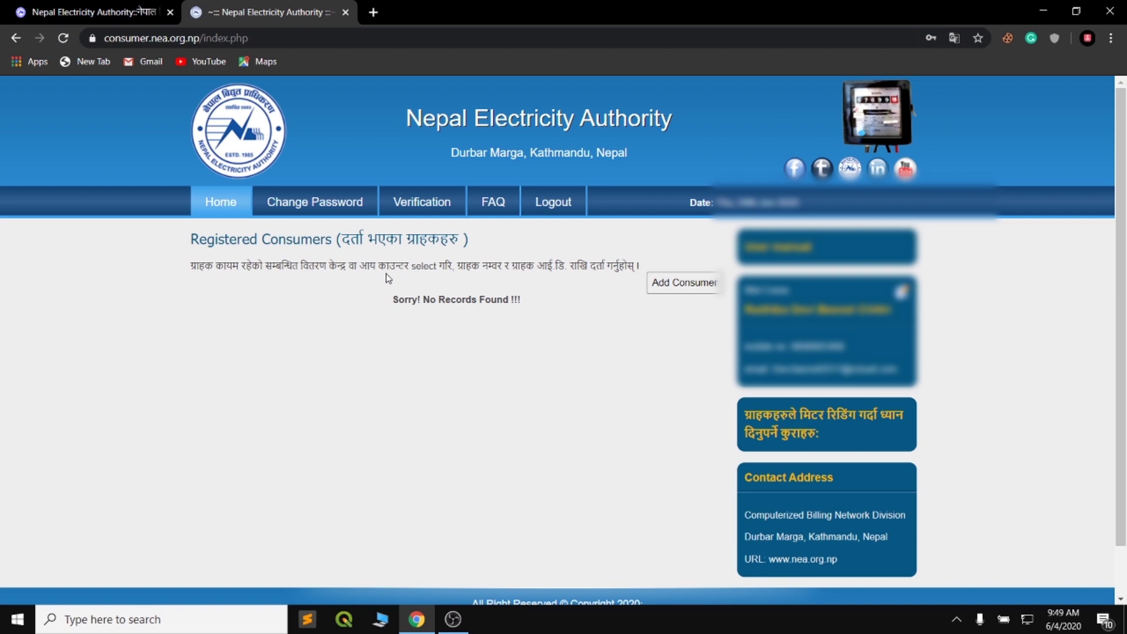
Step: Open Add Consumer and pick POKHARA from the Select DCS branch list
click(675, 290)
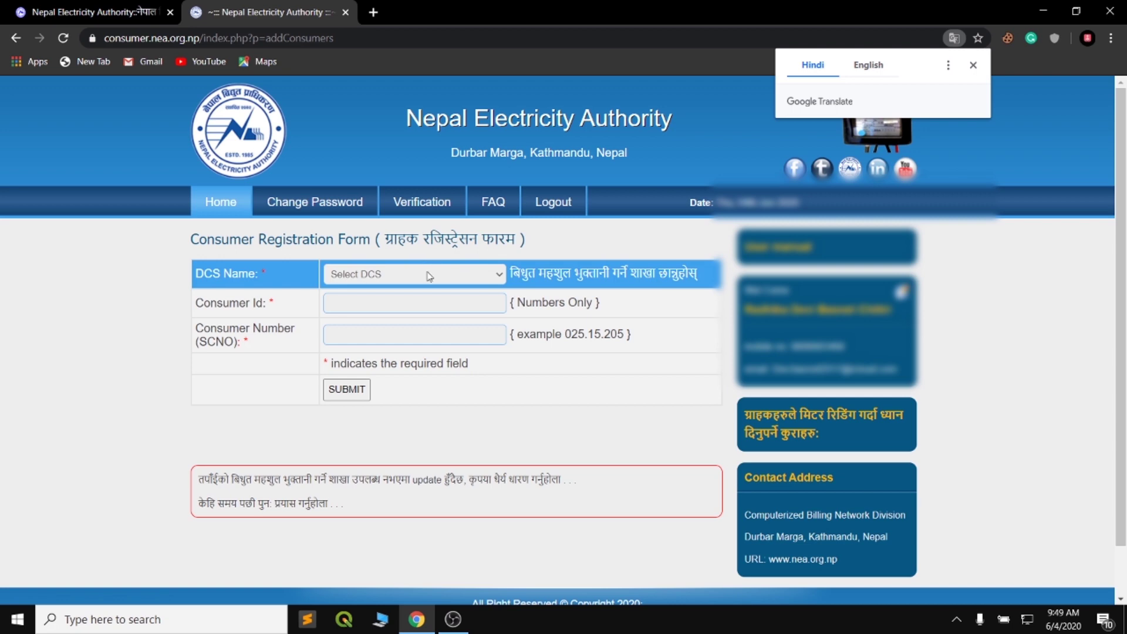
click(486, 276)
scroll(467, 304, down, 15)
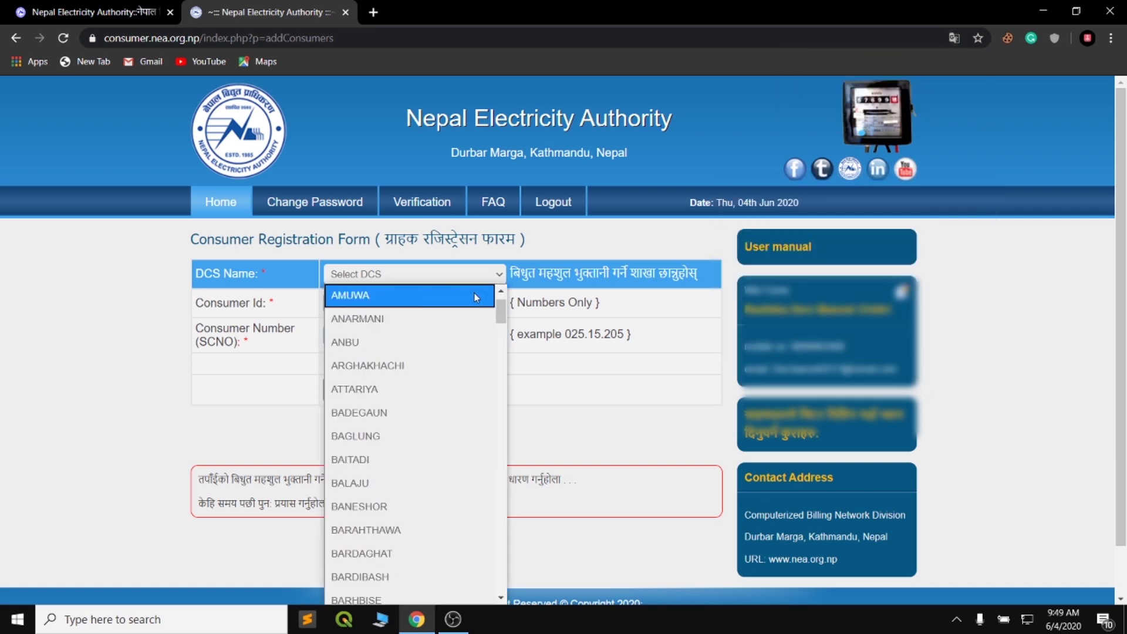
scroll(446, 382, down, 17)
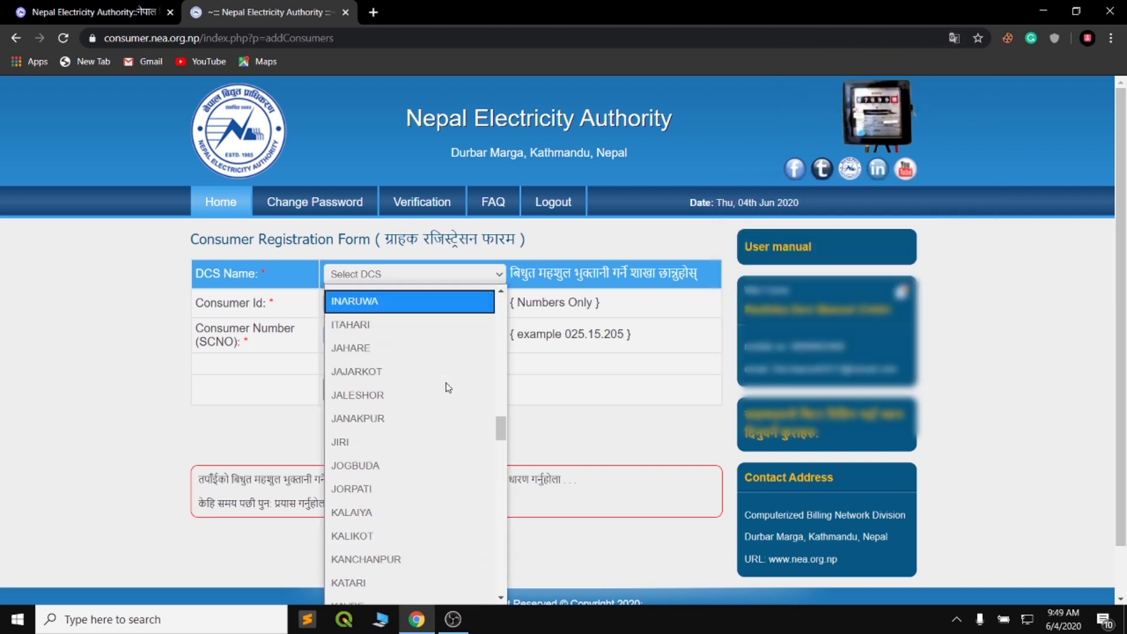
scroll(416, 405, down, 10)
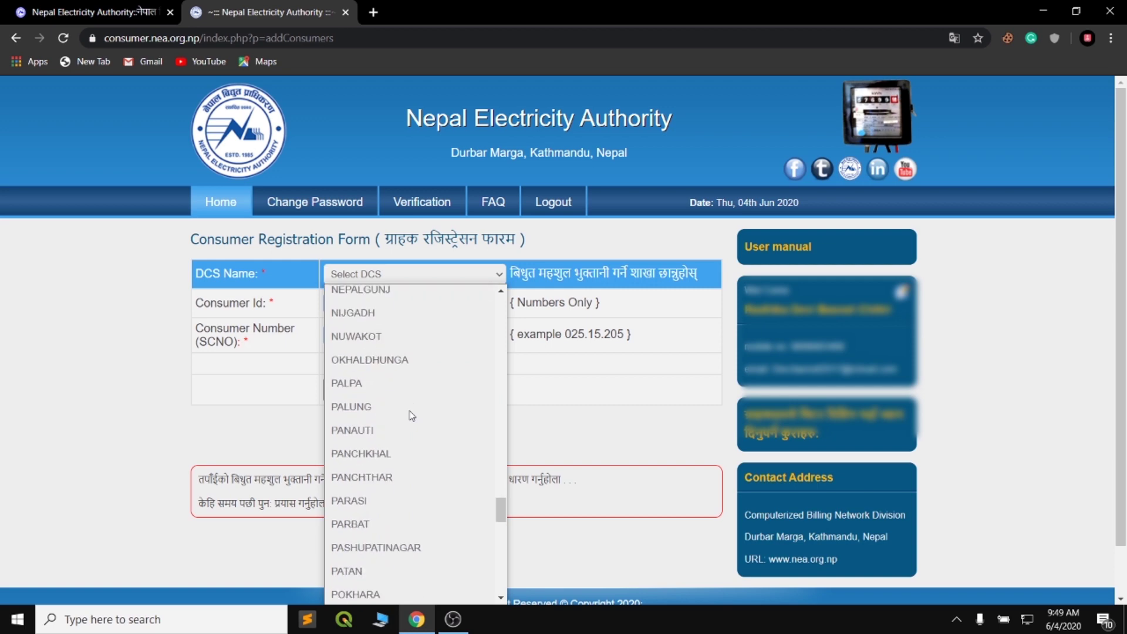
scroll(401, 464, down, 5)
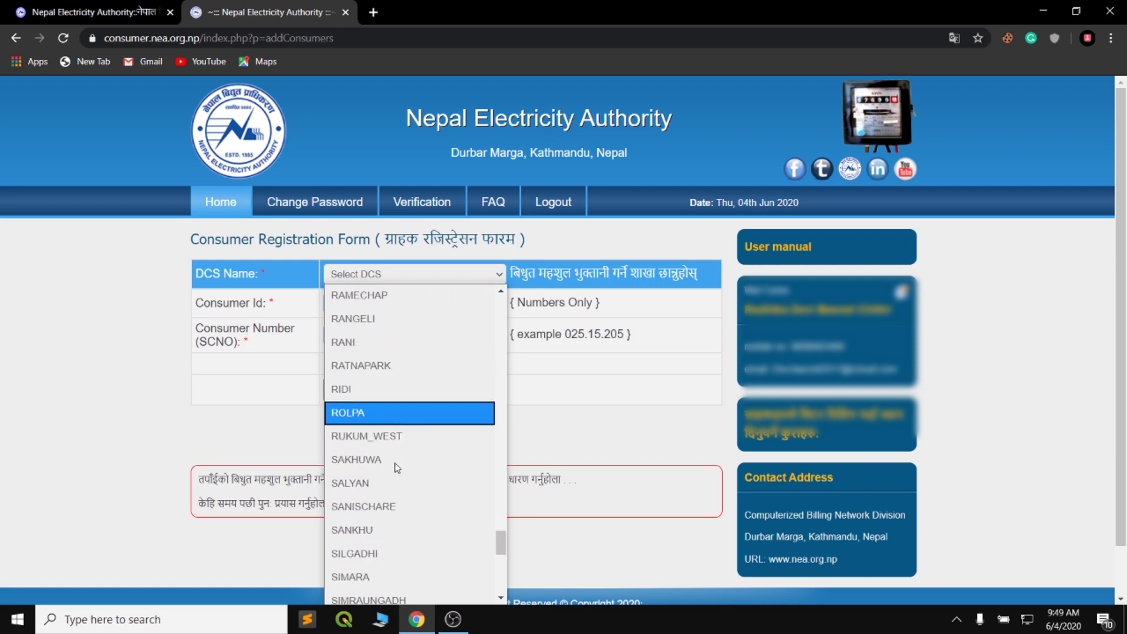
scroll(393, 405, up, 1)
scroll(391, 404, up, 1)
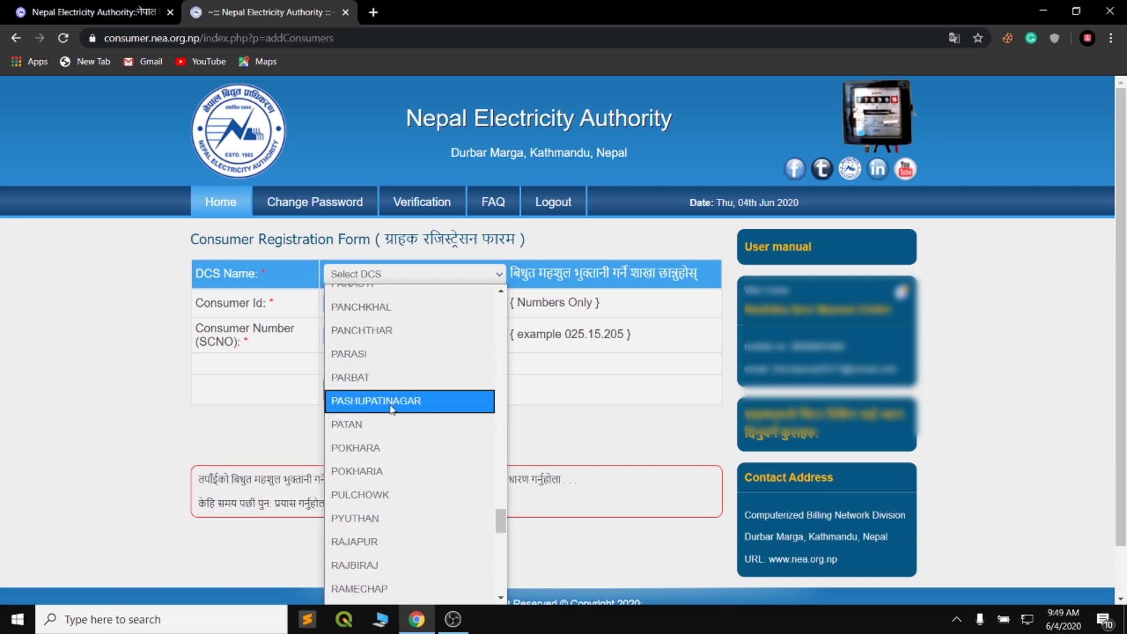
click(379, 441)
click(401, 303)
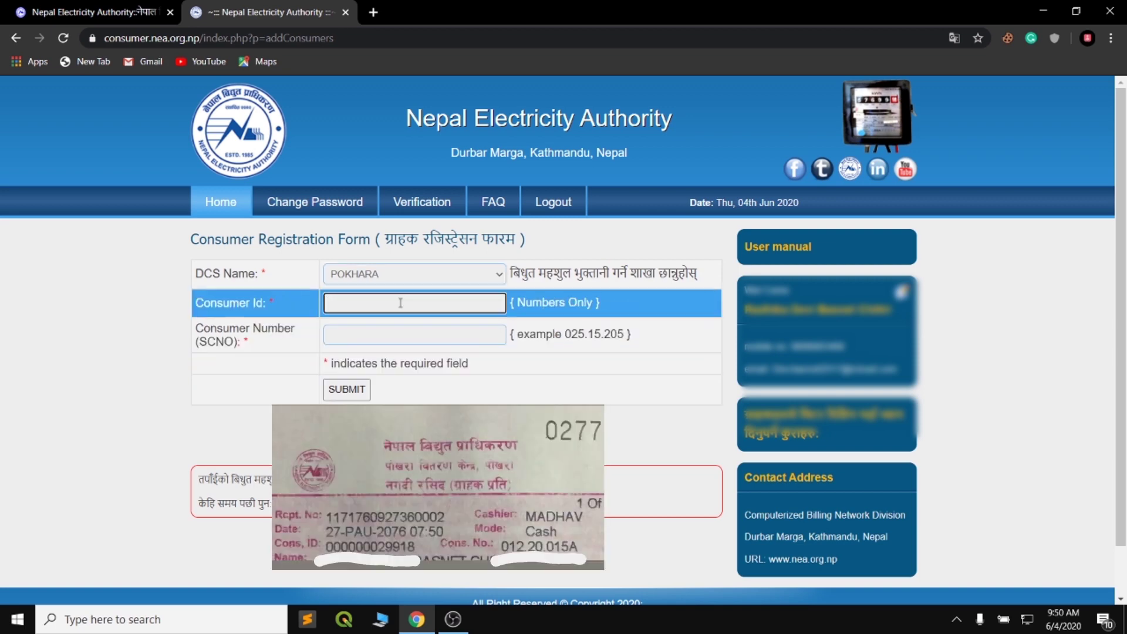
Step: Enter the consumer ID and consumer number, add the consumer, and return Home to the list
click(415, 328)
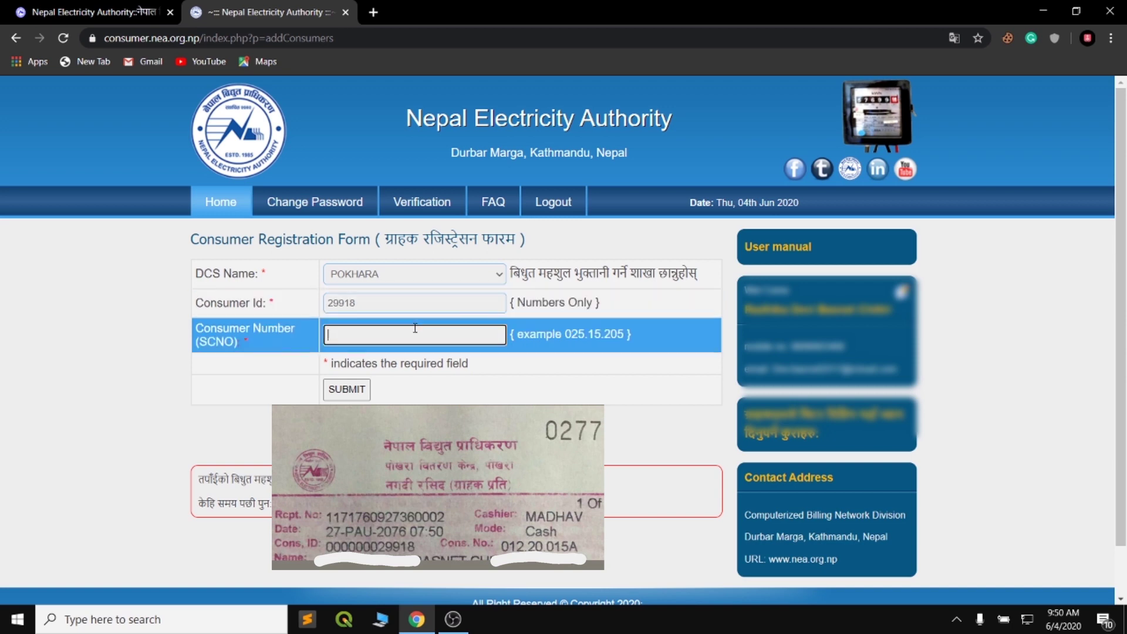
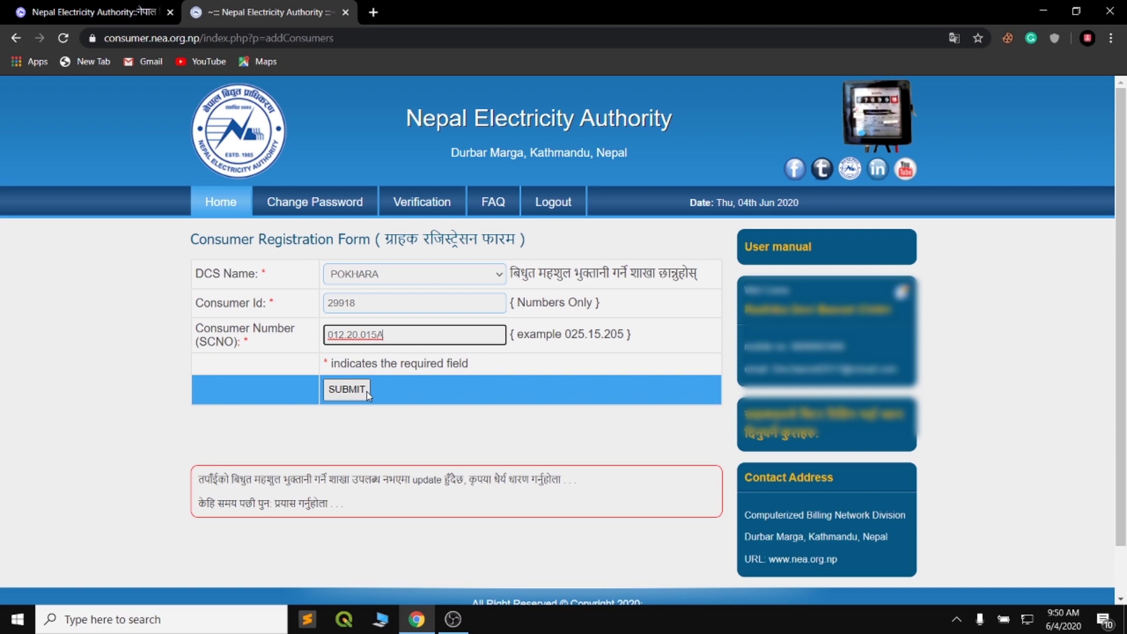
click(368, 392)
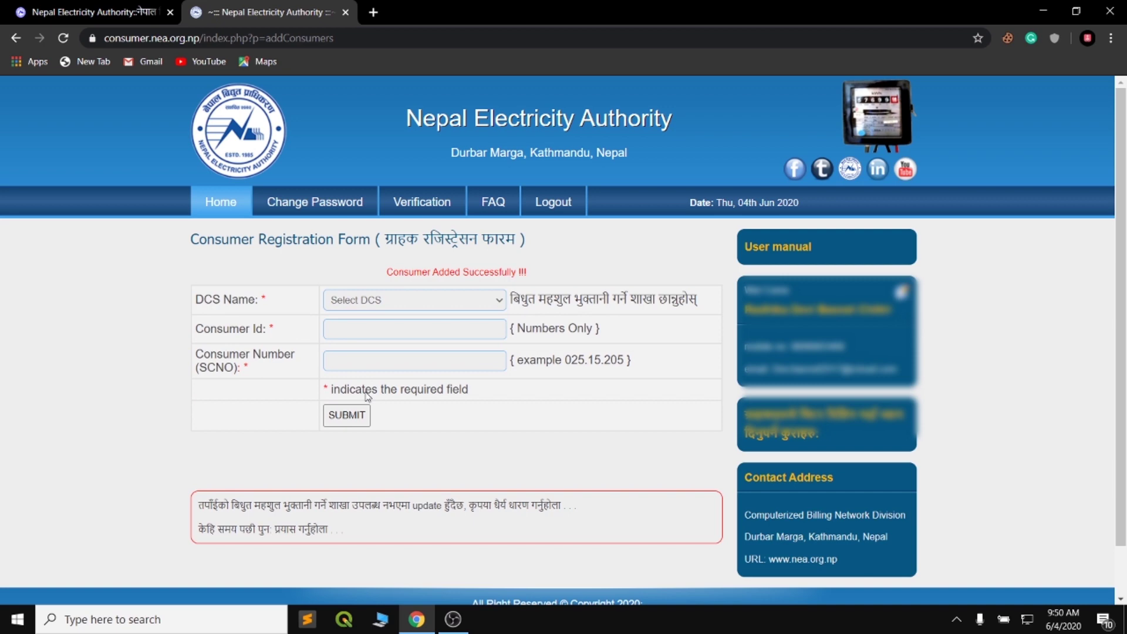
click(438, 402)
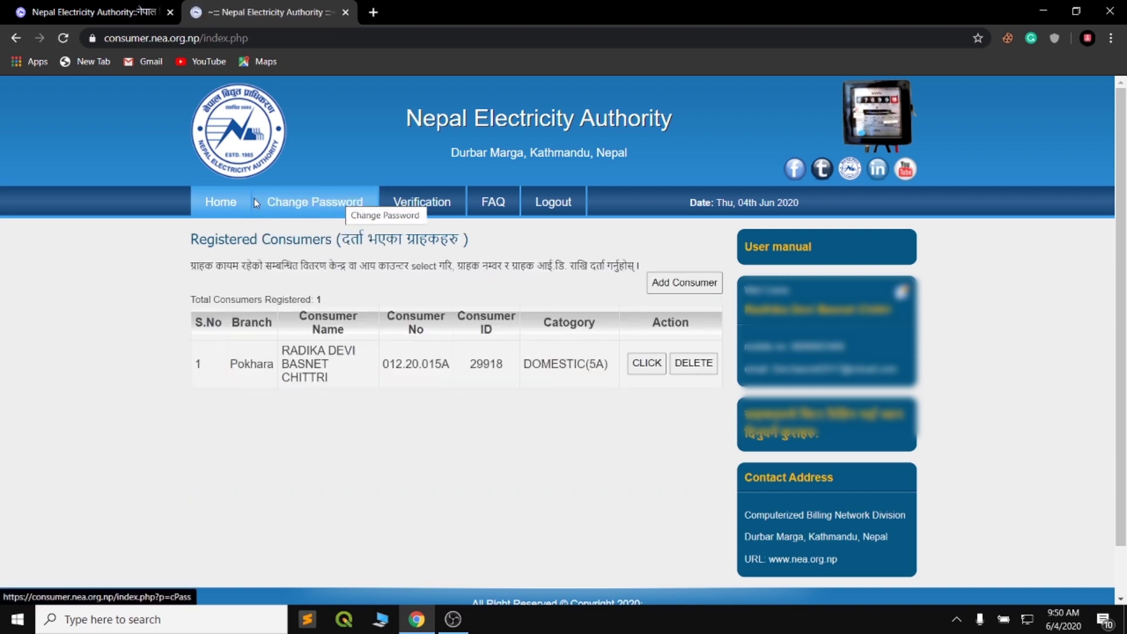
Step: Open the consumer's meter reading form and enter 09758 as the 2077 - Jestha reading
click(647, 364)
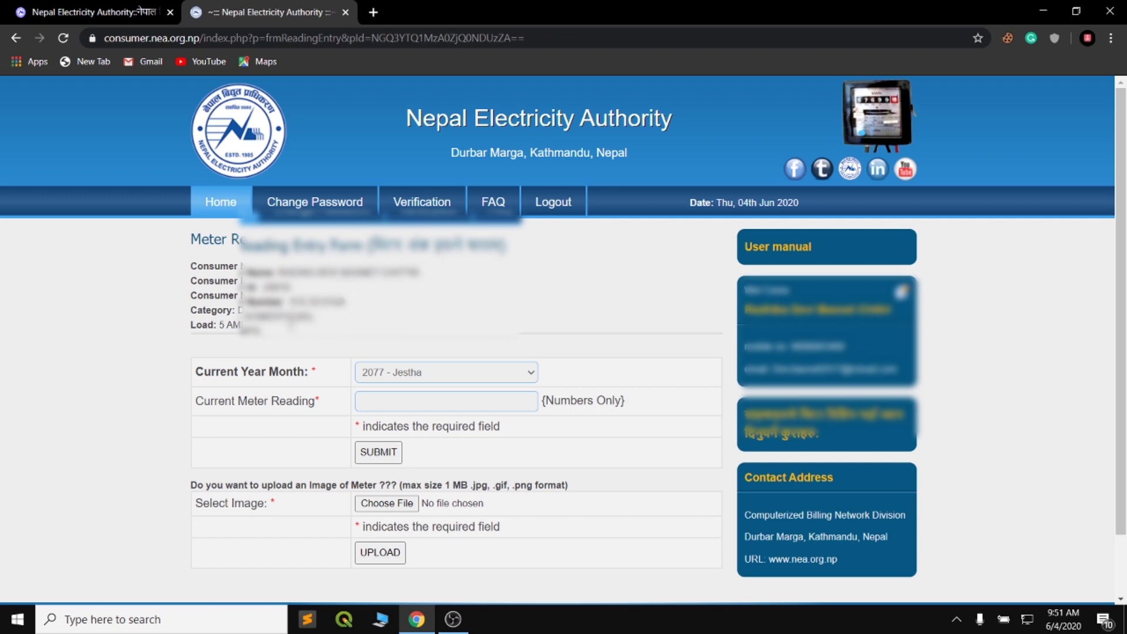
scroll(401, 329, down, 2)
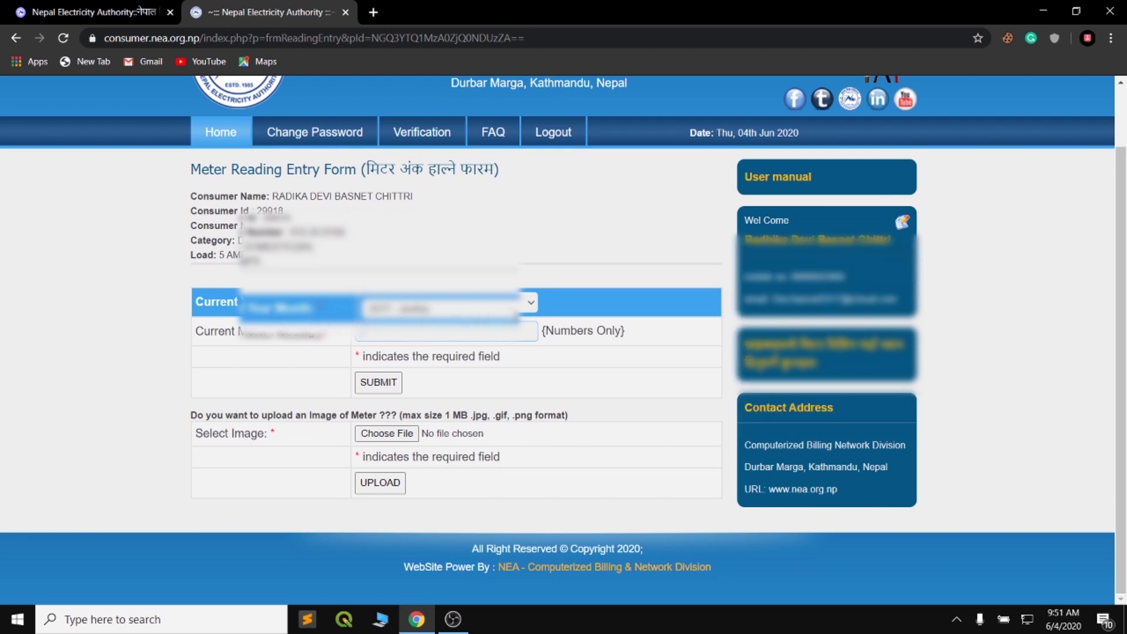
click(464, 332)
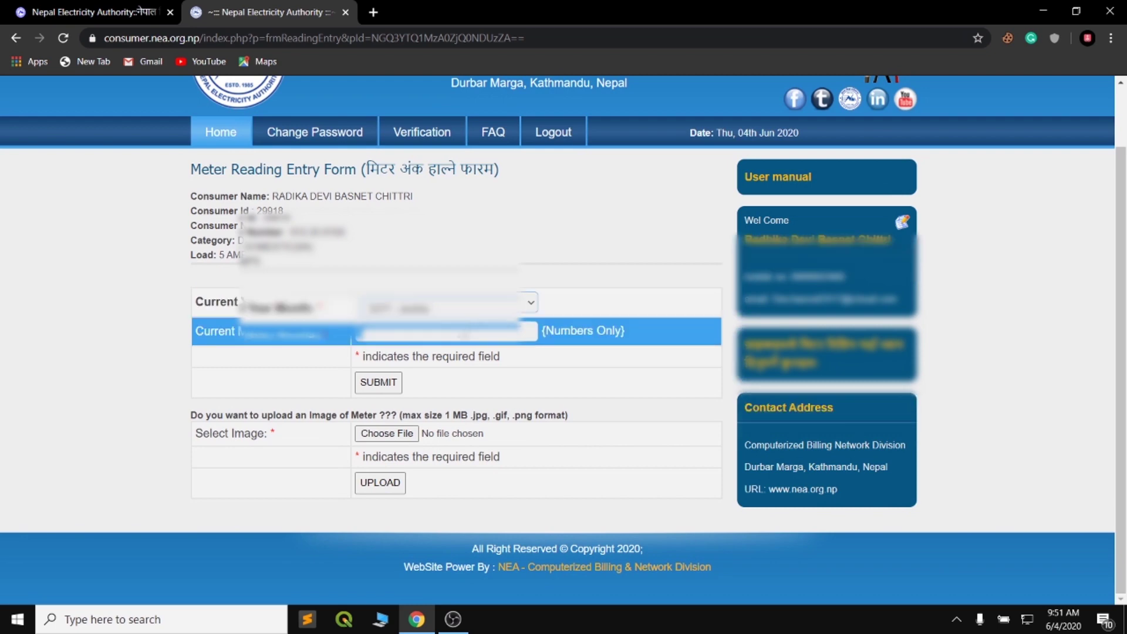
text(0)
click(526, 303)
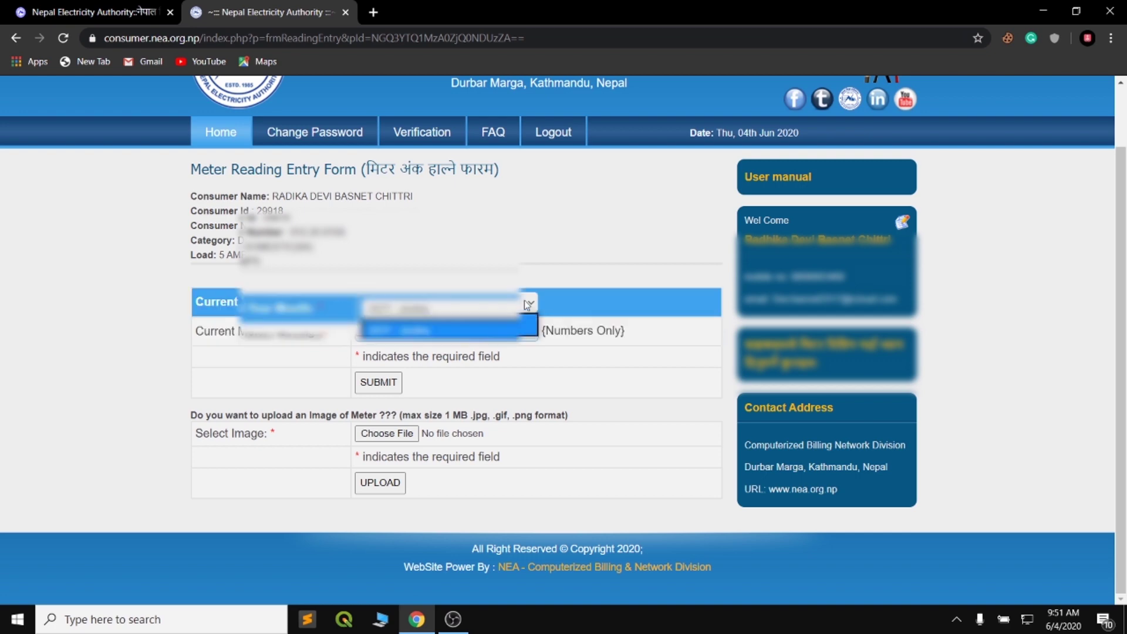
click(449, 330)
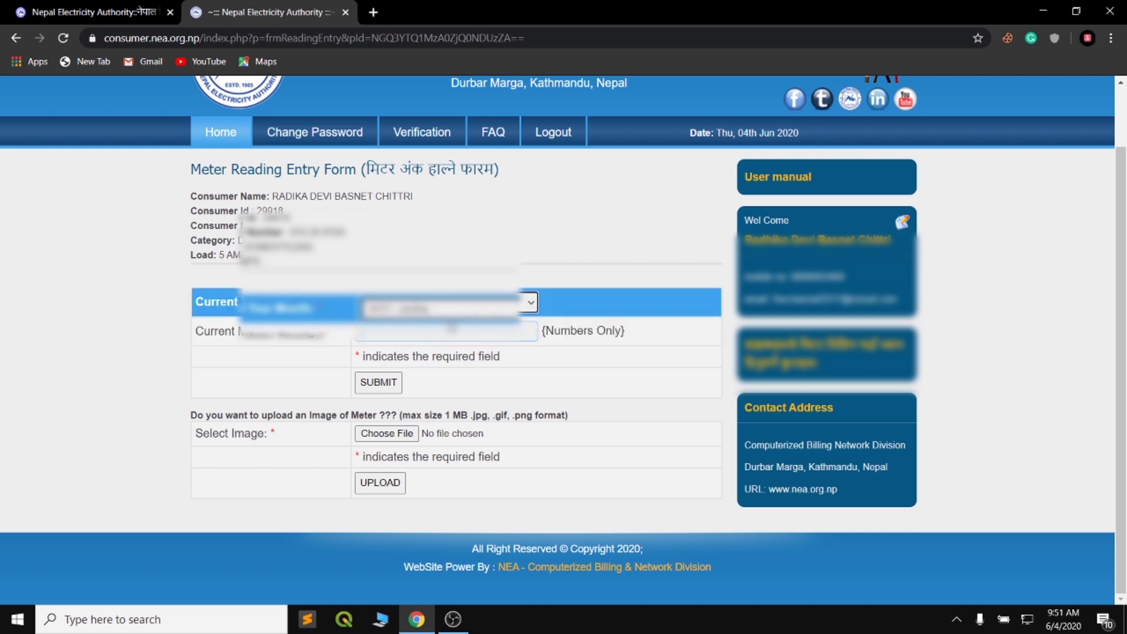
click(452, 330)
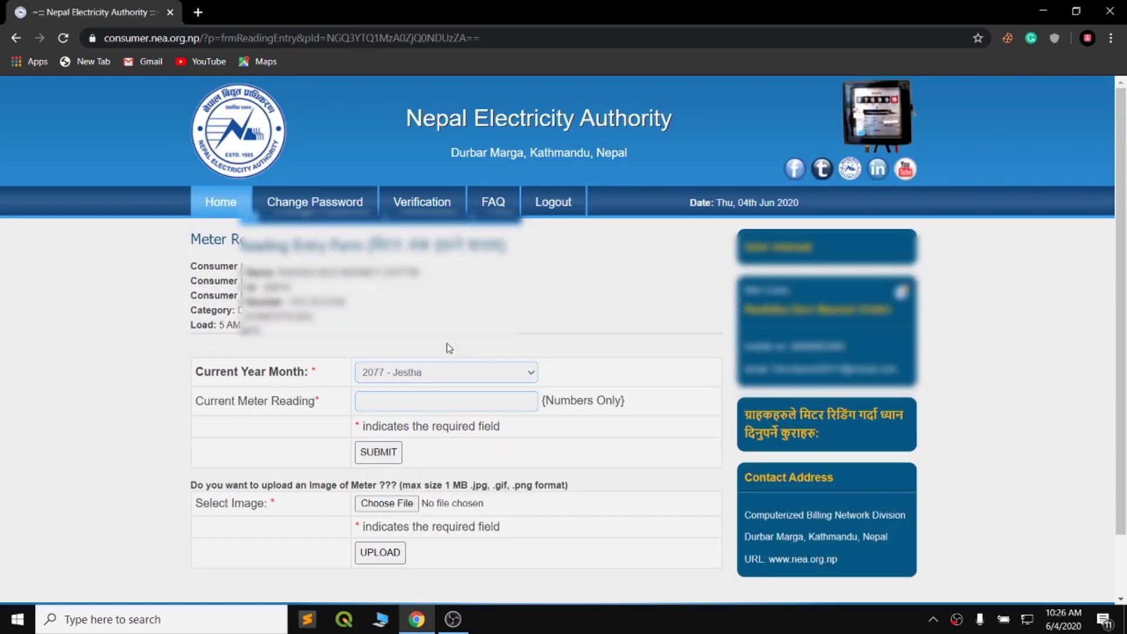
click(465, 400)
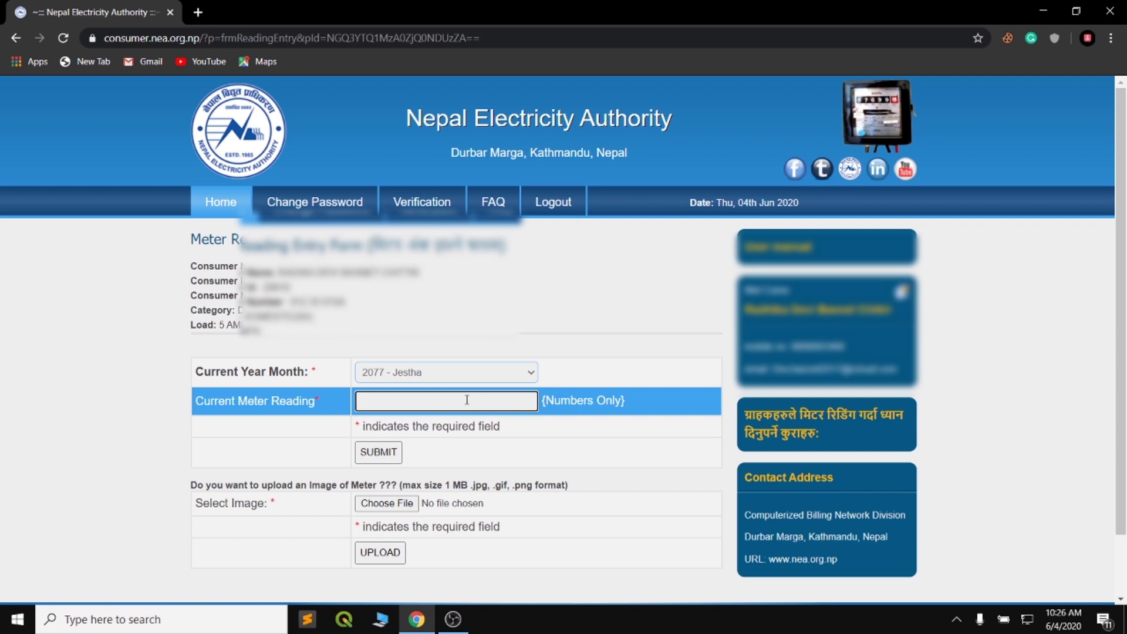
text(09758)
Step: Submit and confirm the reading, then review the 80 units consumed and Rs. 700 bill
click(394, 456)
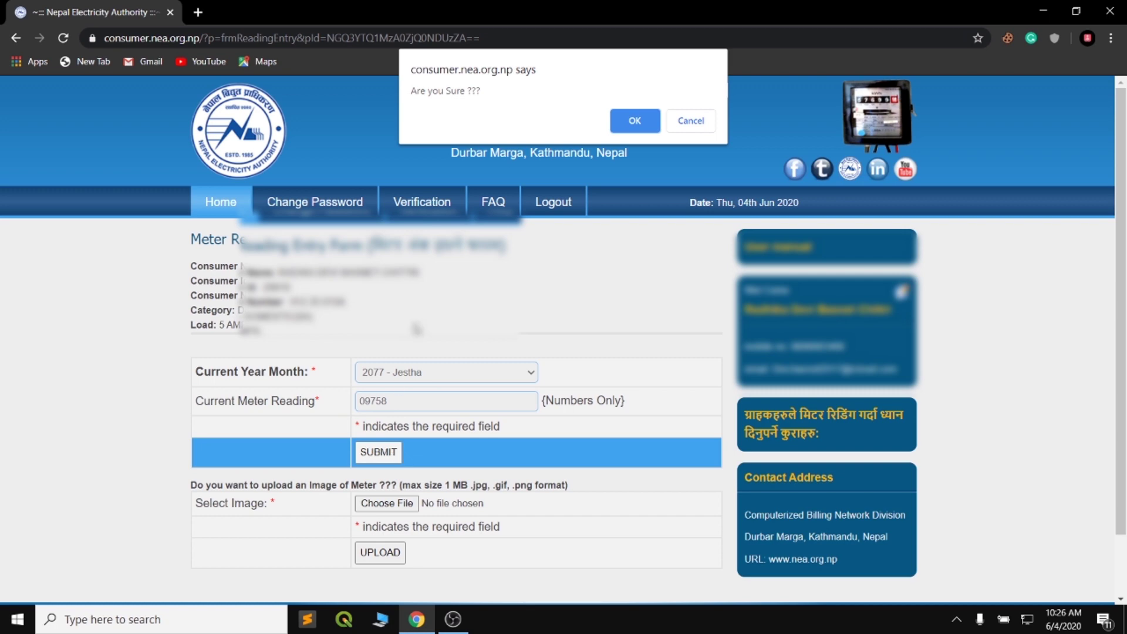
click(637, 121)
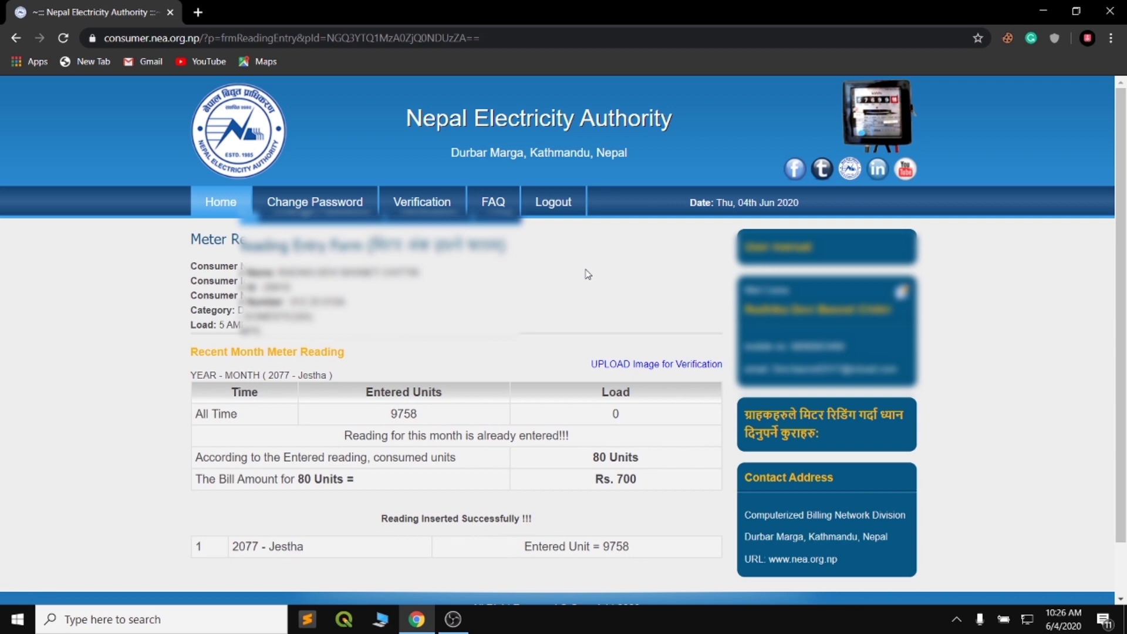
scroll(576, 274, down, 1)
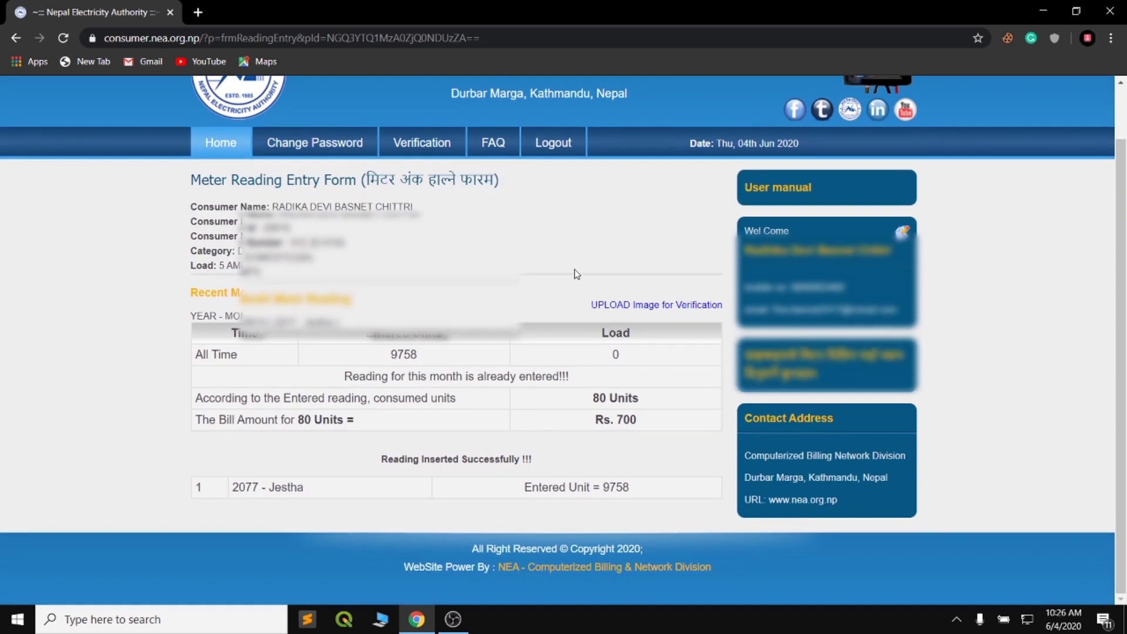
scroll(554, 239, up, 1)
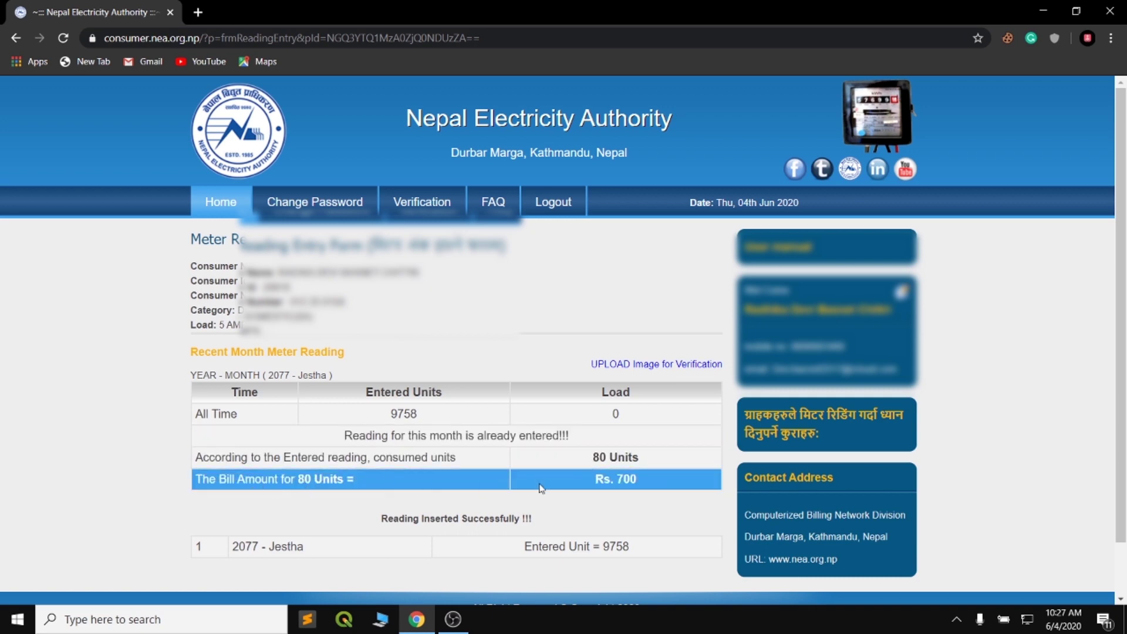
scroll(541, 488, down, 1)
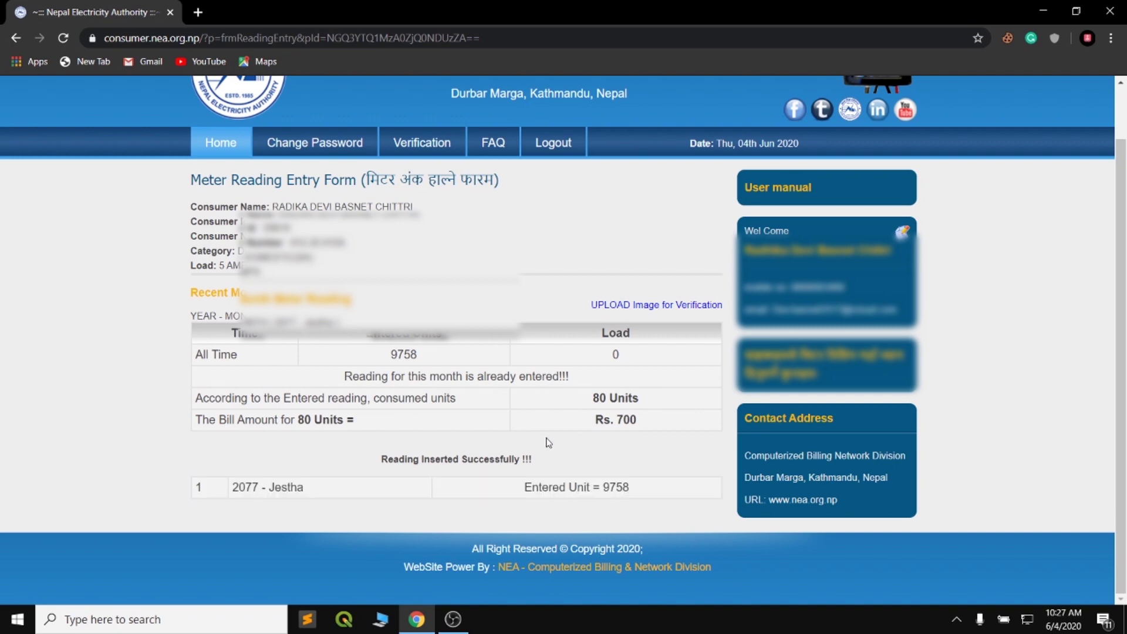
scroll(547, 442, up, 1)
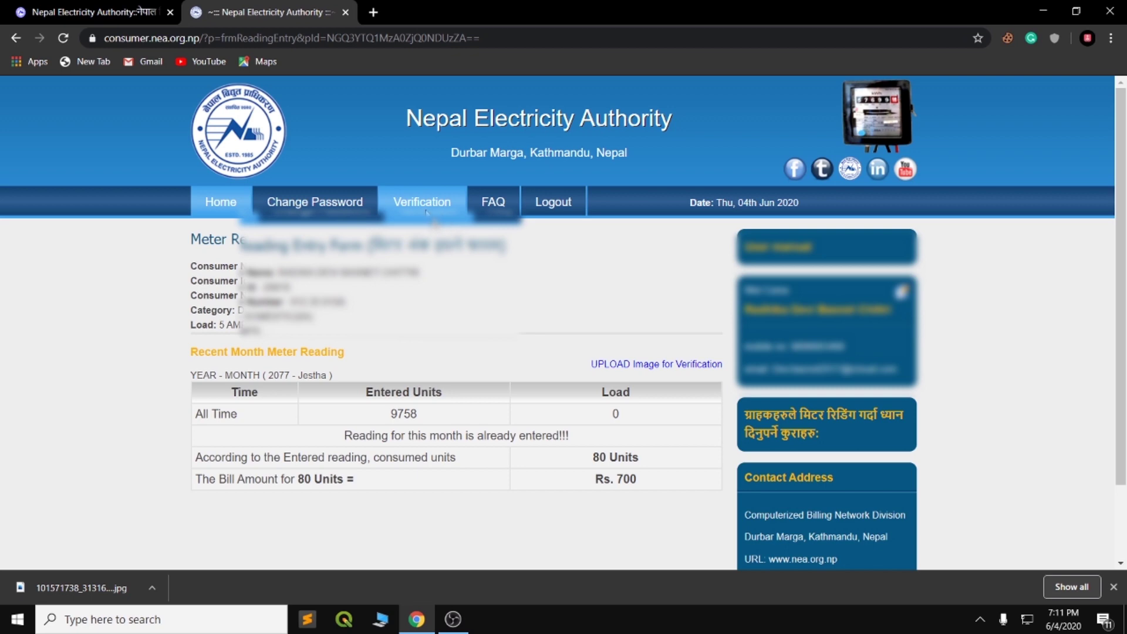
Step: Upload the meter photo from the Desktop in the consumer's Verification details
click(427, 213)
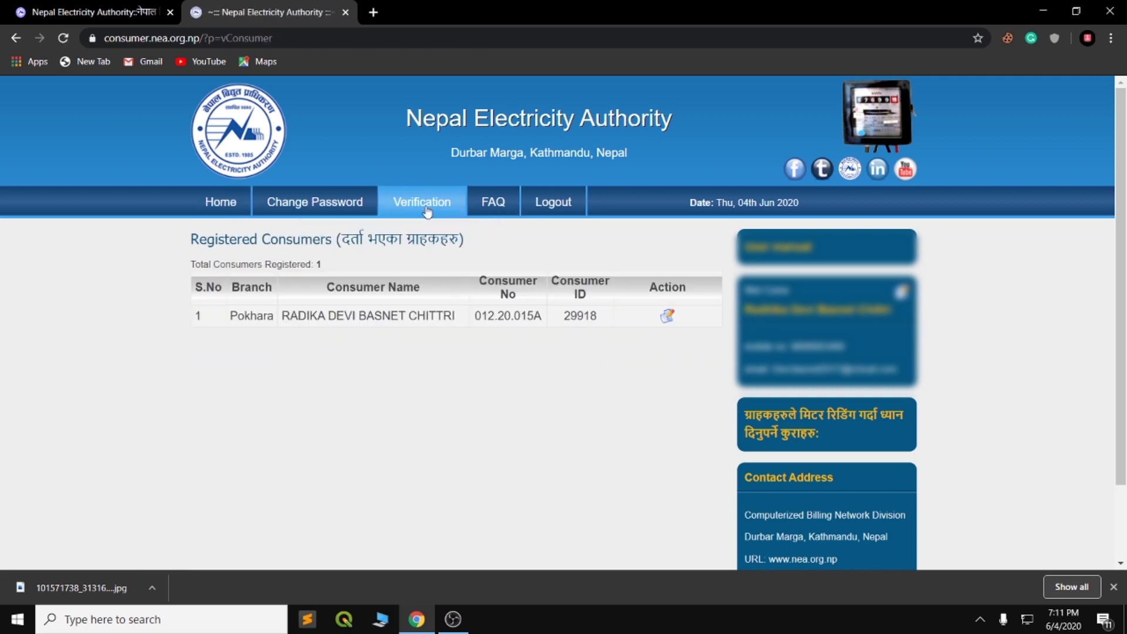
click(668, 315)
click(356, 350)
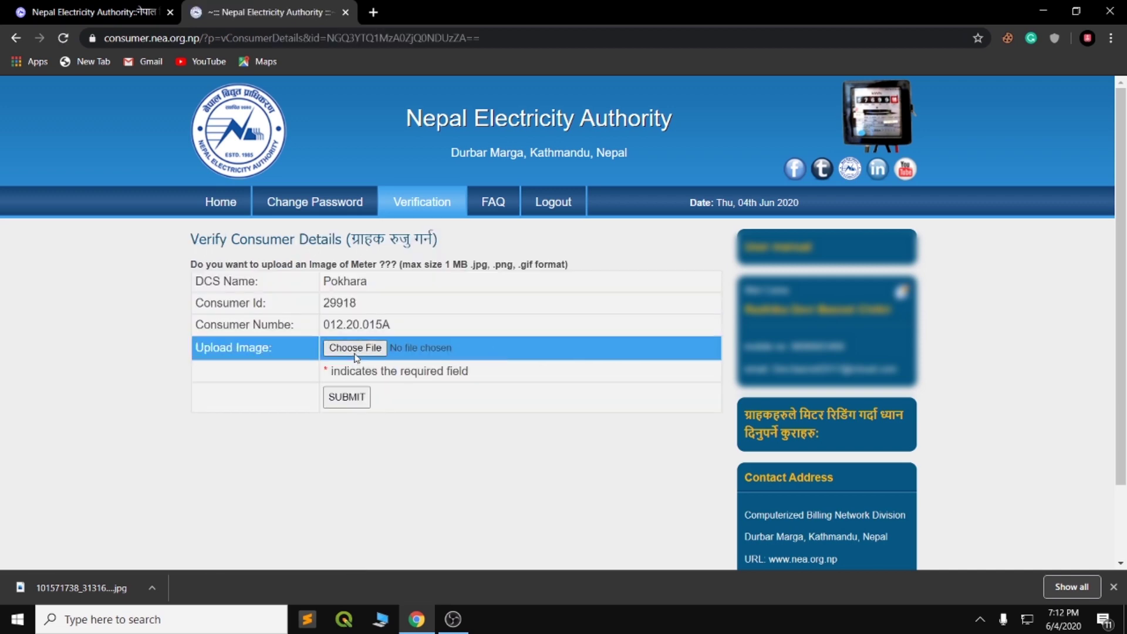
click(330, 165)
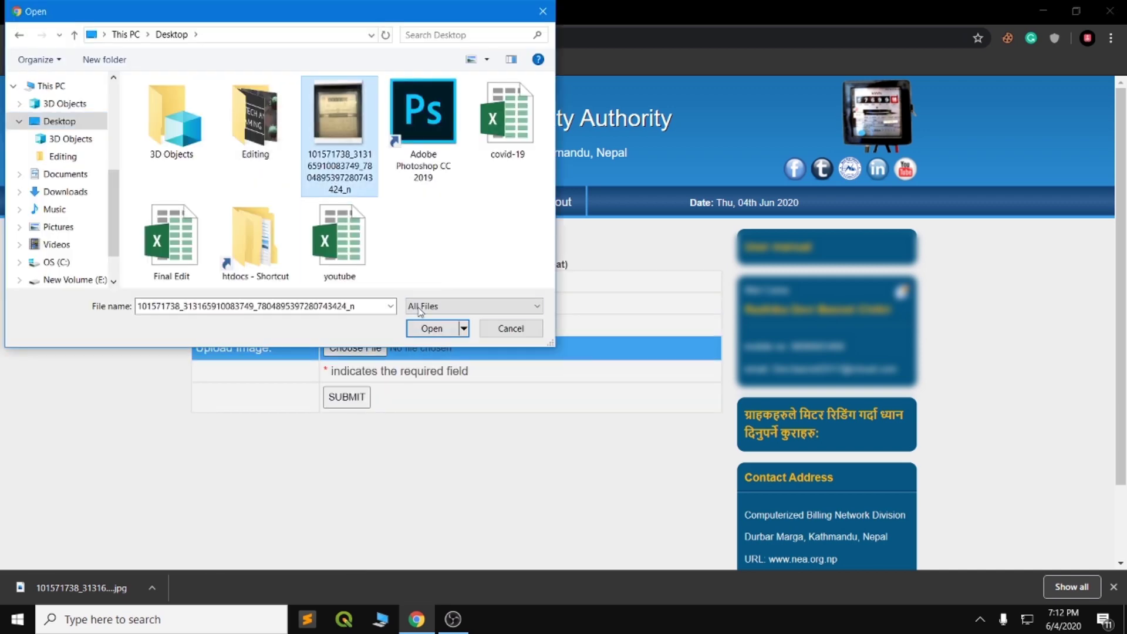
click(432, 328)
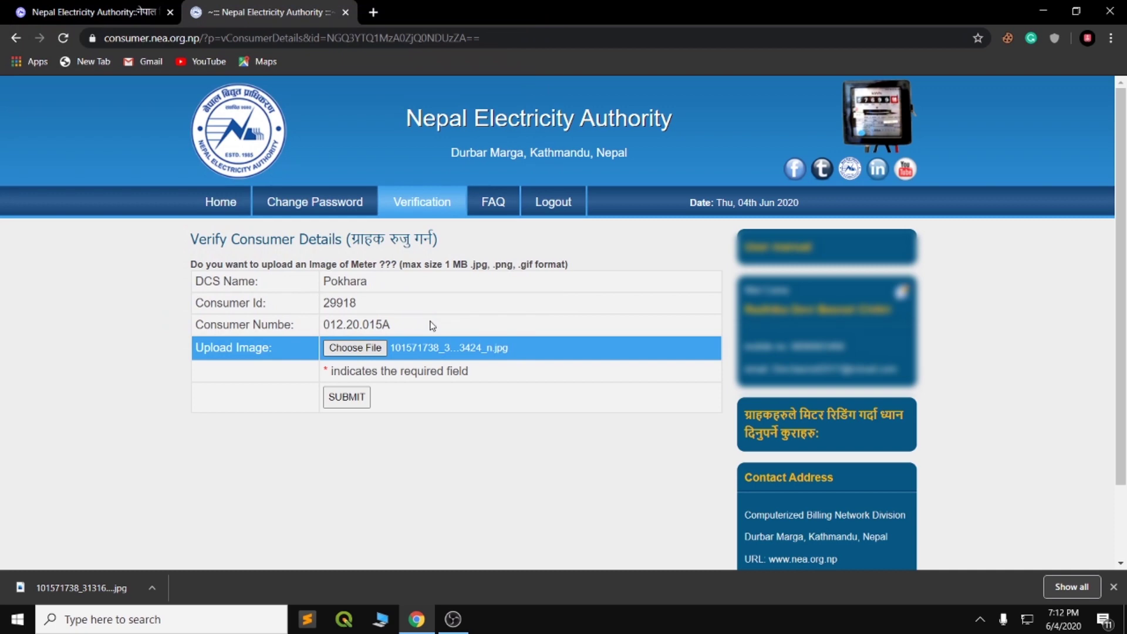
click(364, 399)
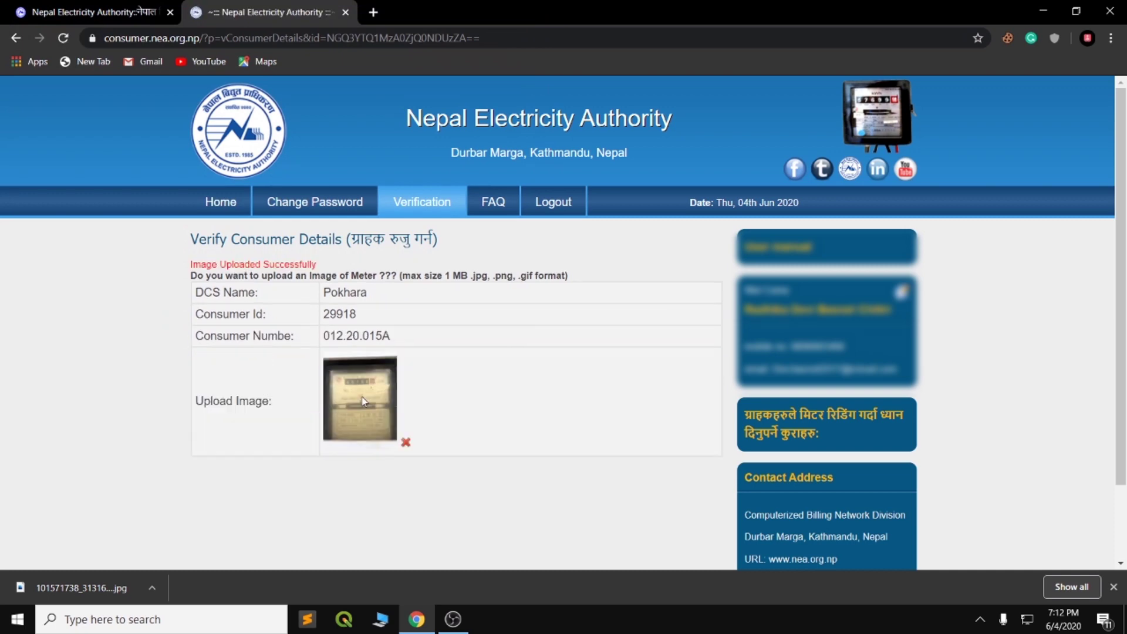
scroll(366, 395, down, 1)
scroll(370, 334, up, 1)
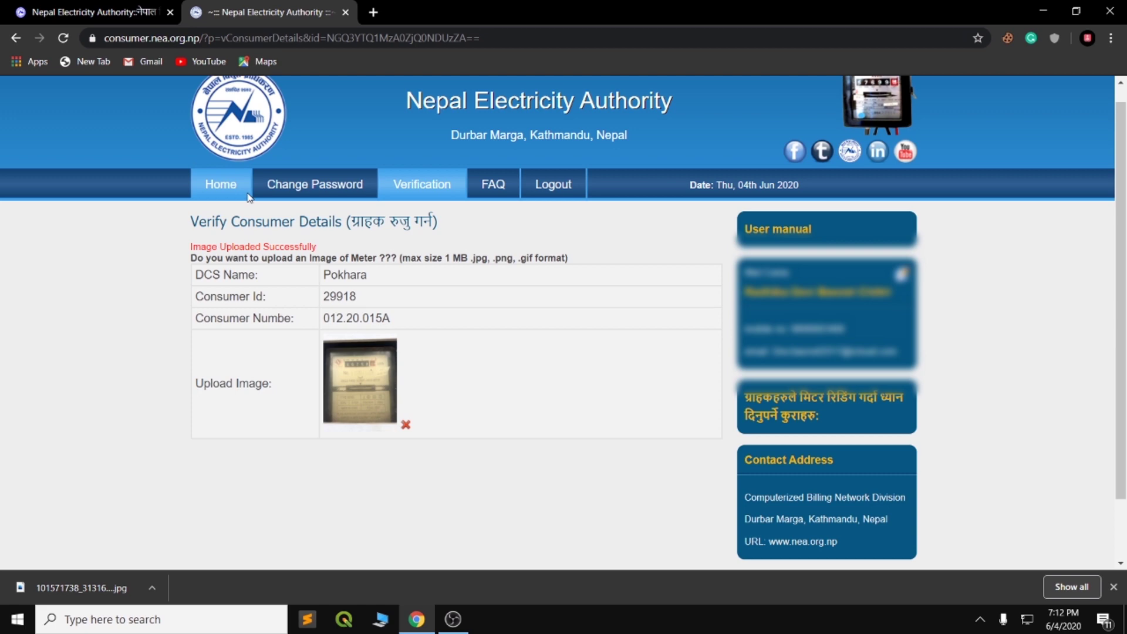
Step: Return to Registered Consumers, reopen the Verification list, and open the portal home in another tab
click(226, 187)
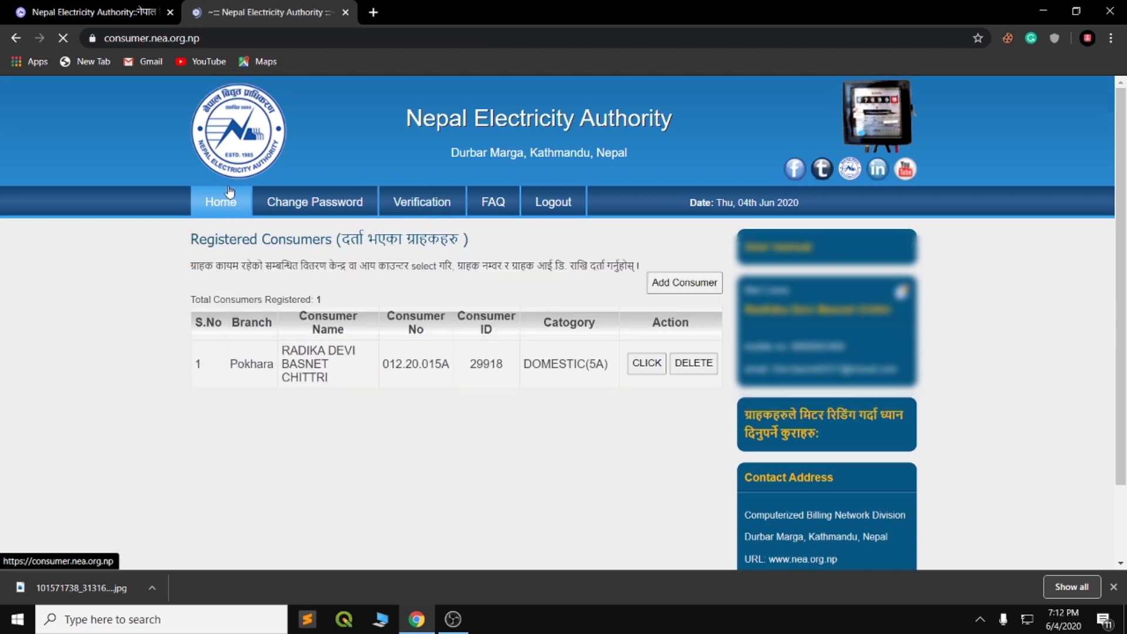
click(420, 199)
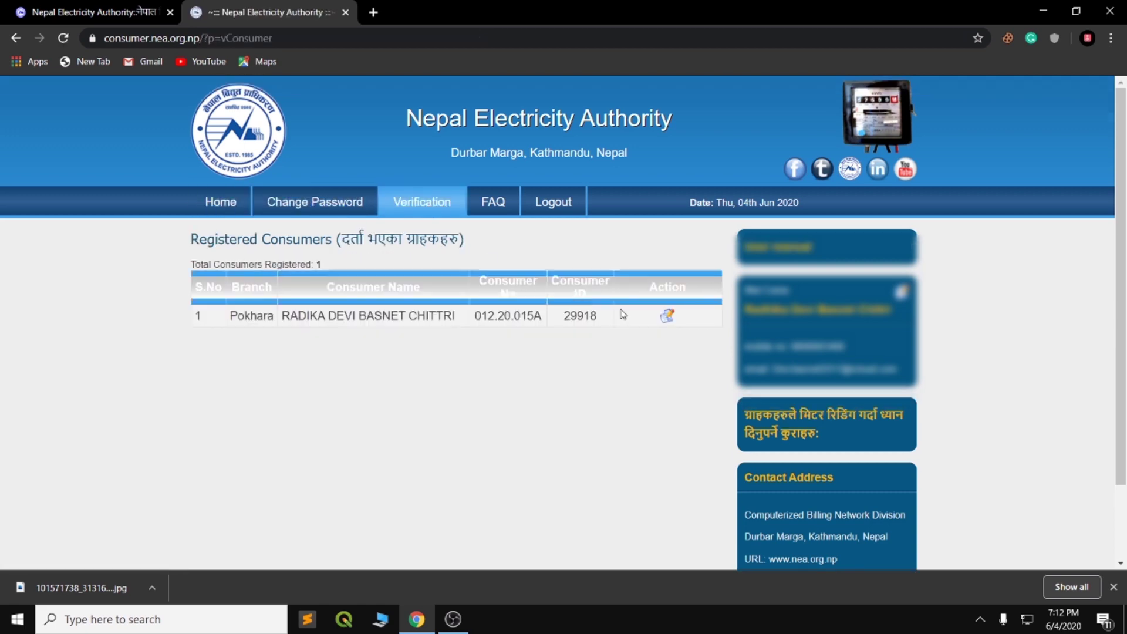
click(501, 15)
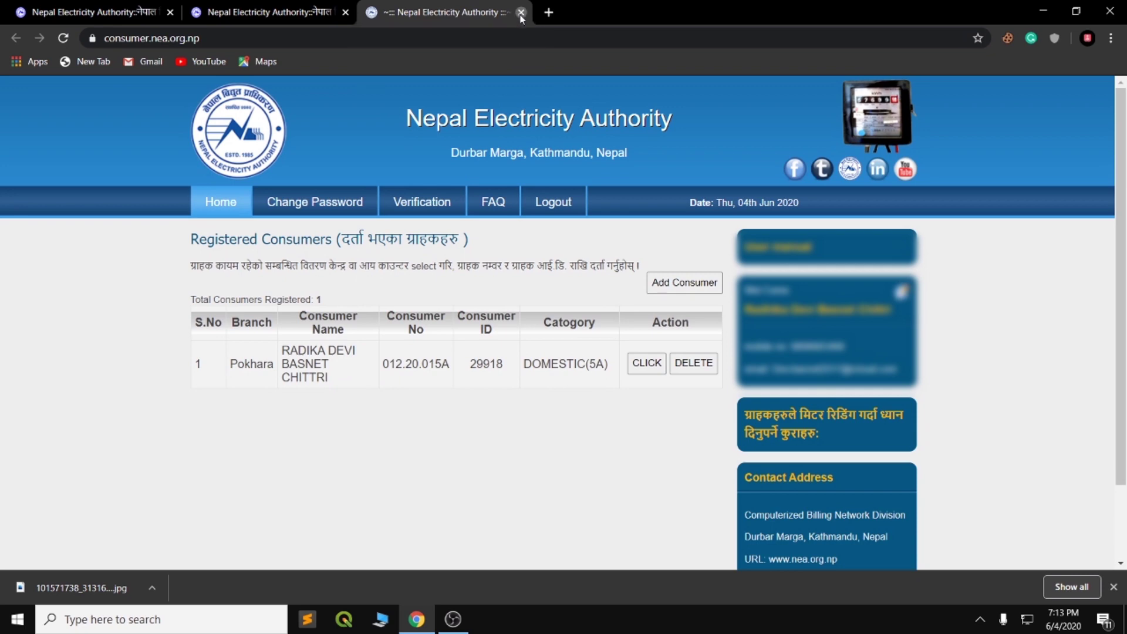
Step: Close the extra tab and scroll 'Pay your Bill' to the eSewa and bank payment options
click(520, 13)
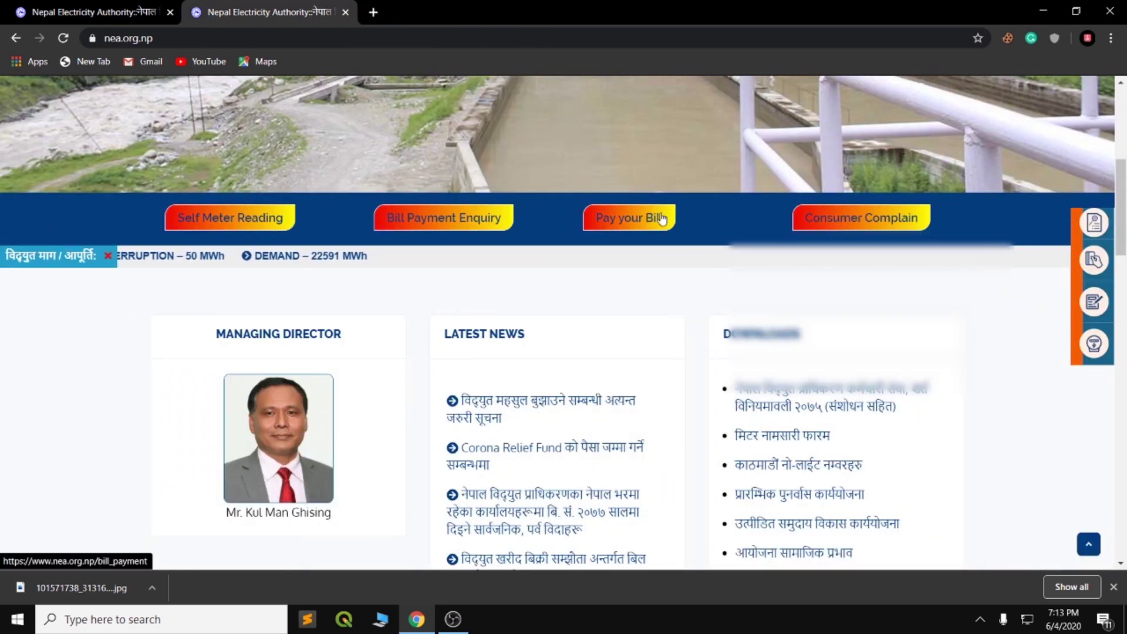
click(642, 220)
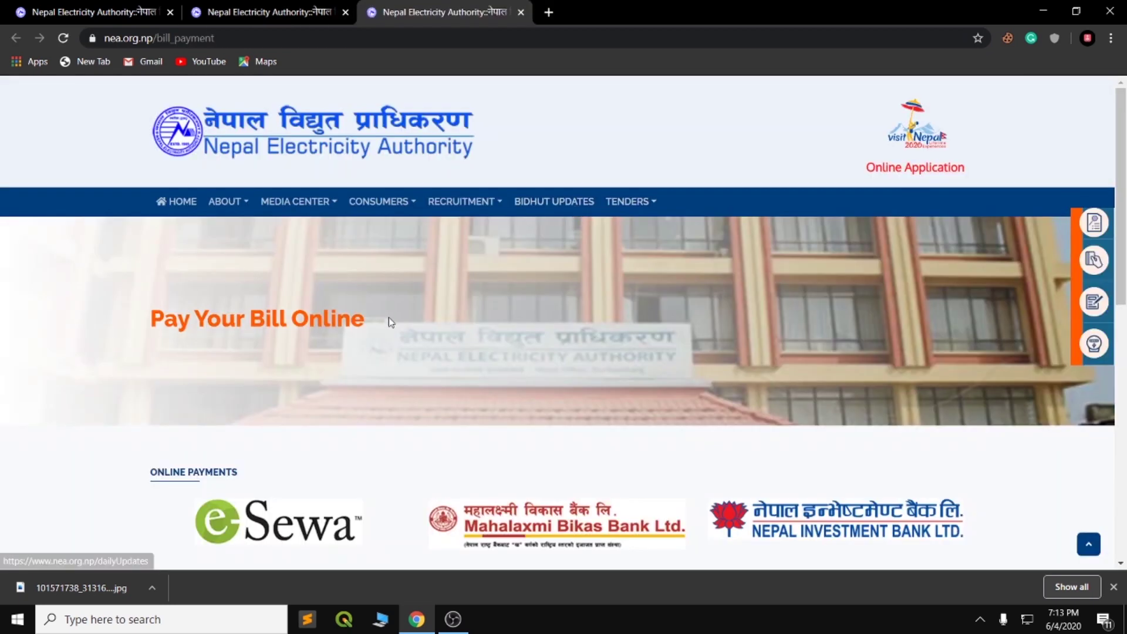
scroll(389, 317, down, 1)
scroll(389, 317, down, 2)
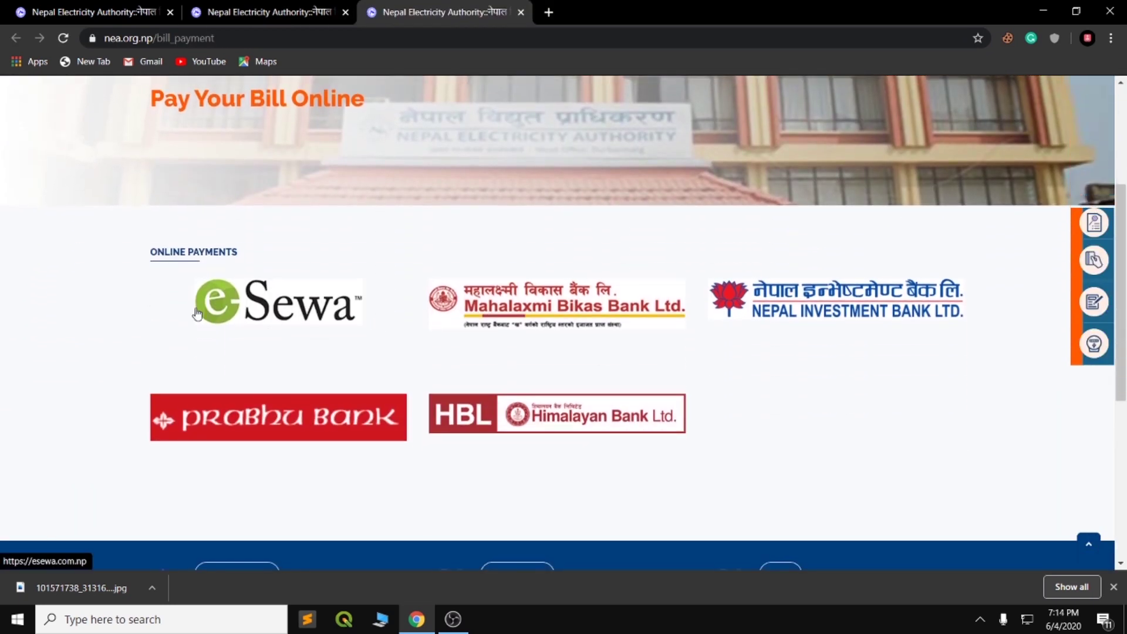
scroll(603, 390, down, 1)
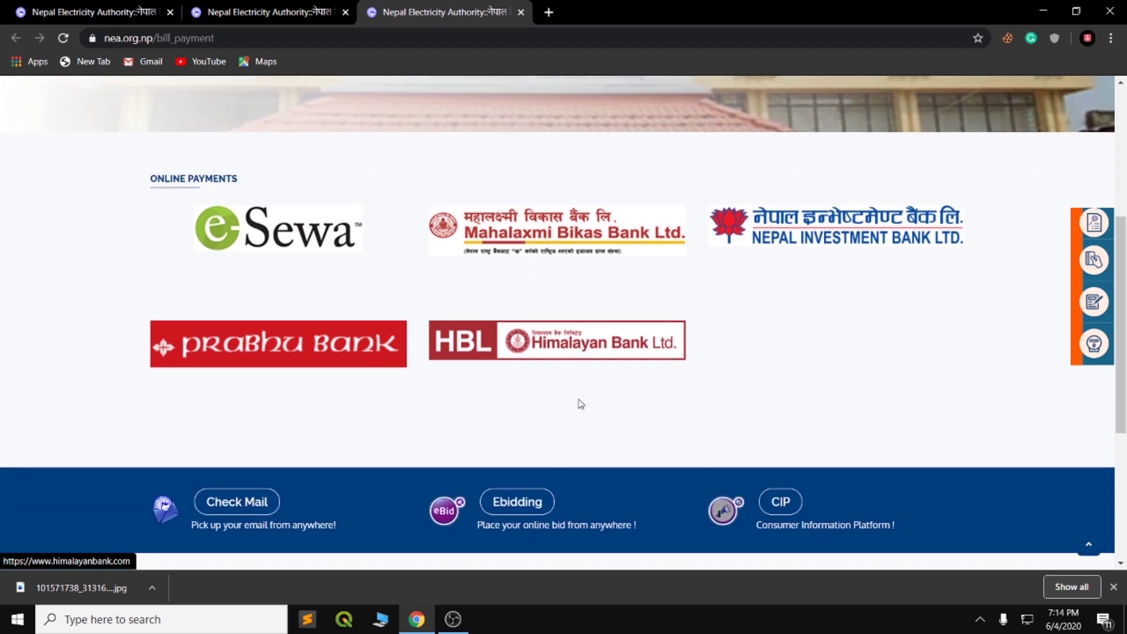
scroll(546, 335, up, 1)
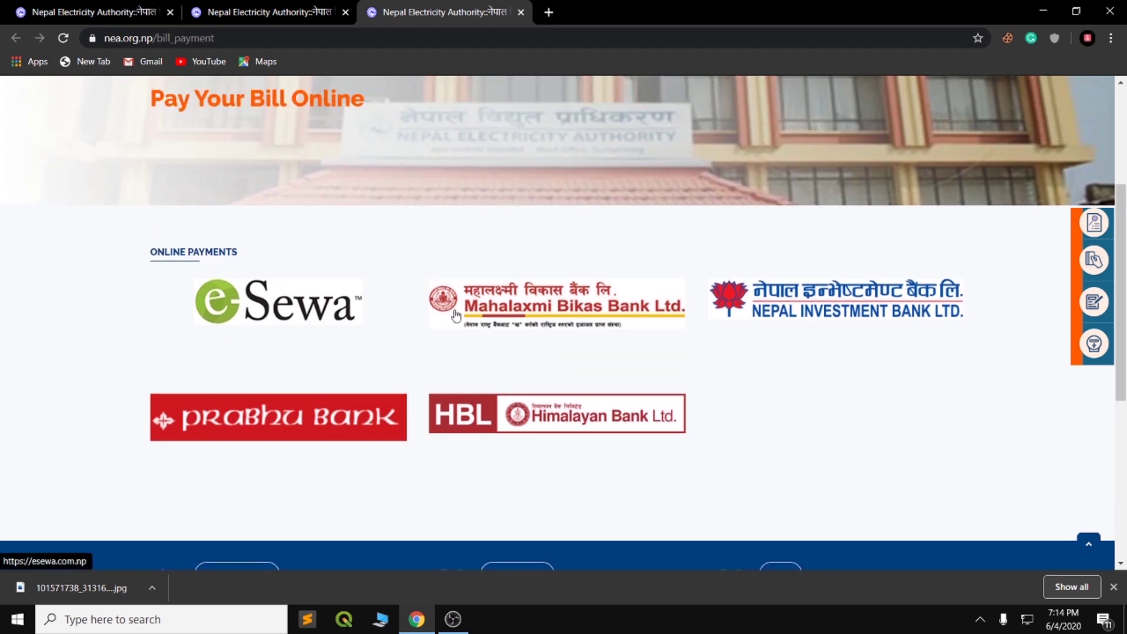